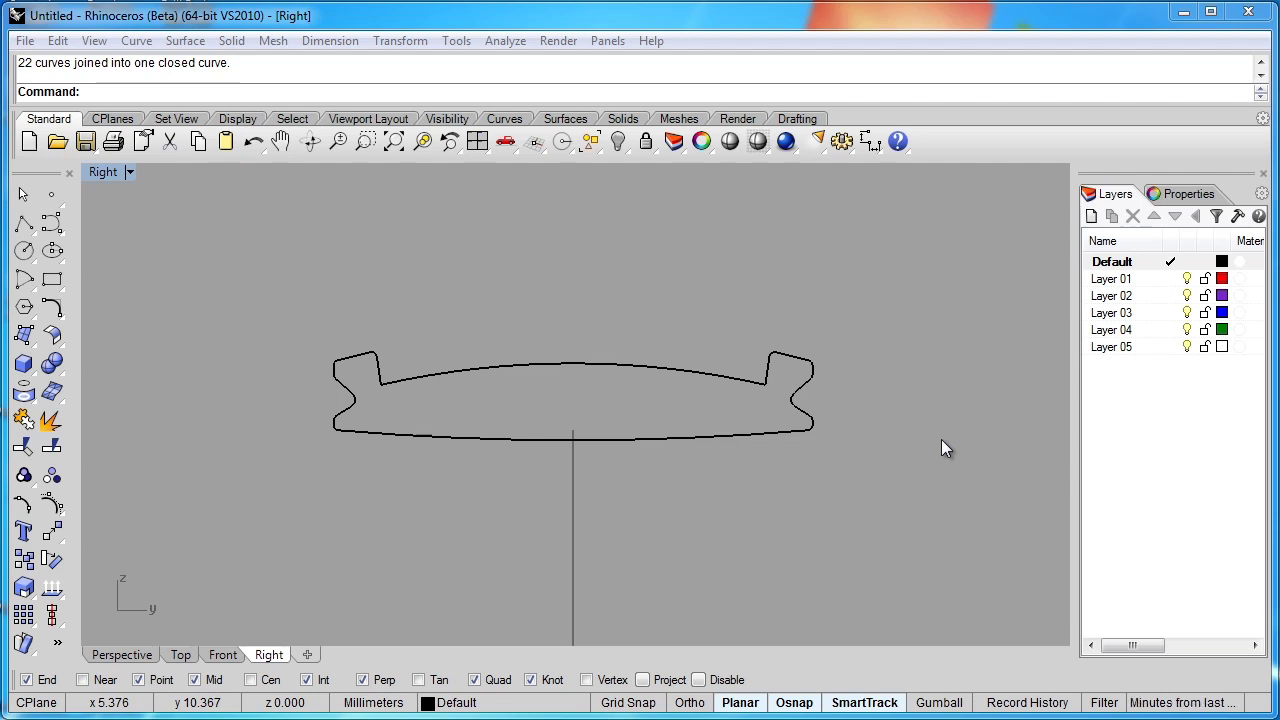
Switch on Always Record History and change to the Perspective viewport
{"action": "right_click", "coordinate": [1025, 704]}
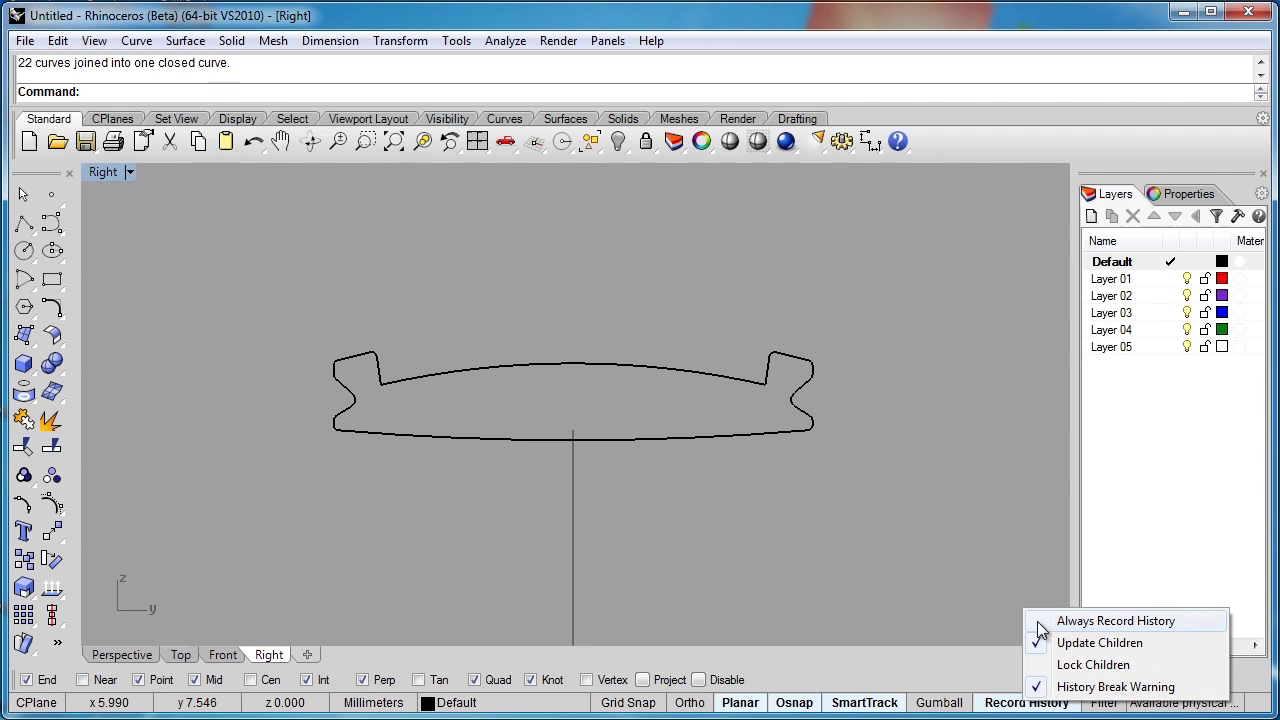
{"action": "left_click", "coordinate": [1040, 628]}
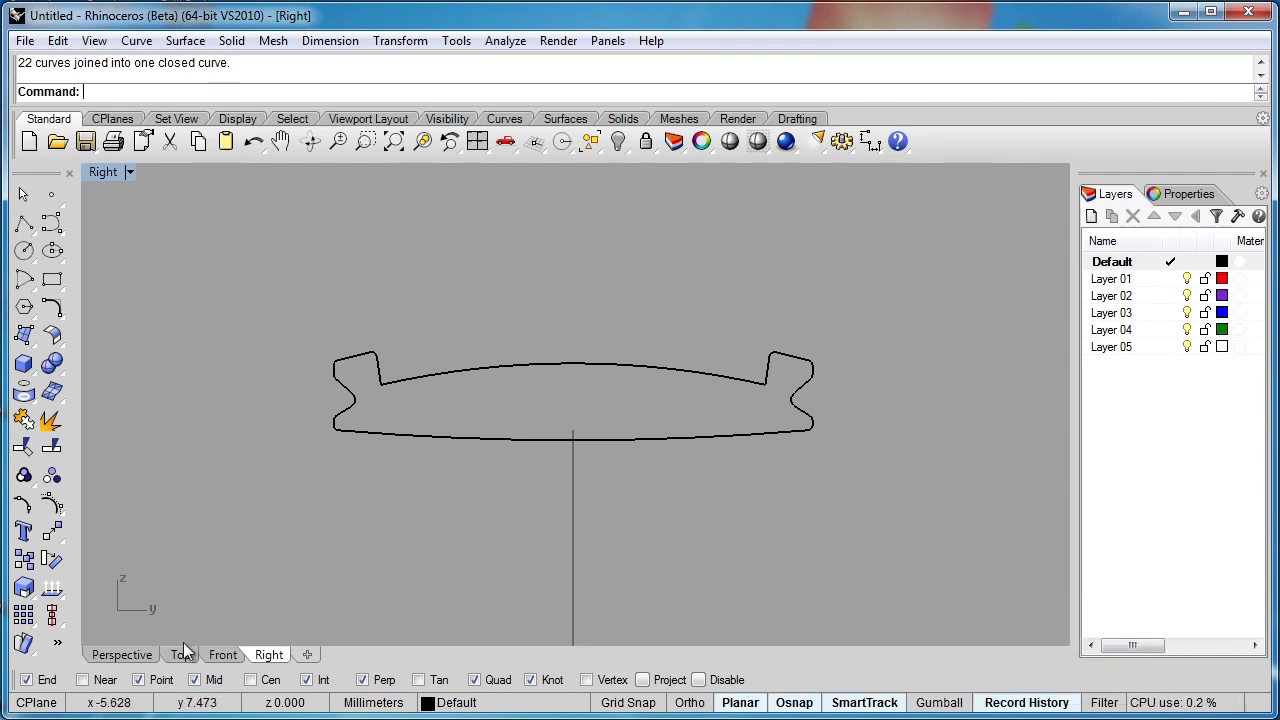
{"action": "left_click", "coordinate": [136, 652]}
Orbit the Perspective view and select the closed cross-section curve
{"action": "right_click_drag", "start_coordinate": [474, 413], "coordinate": [586, 346]}
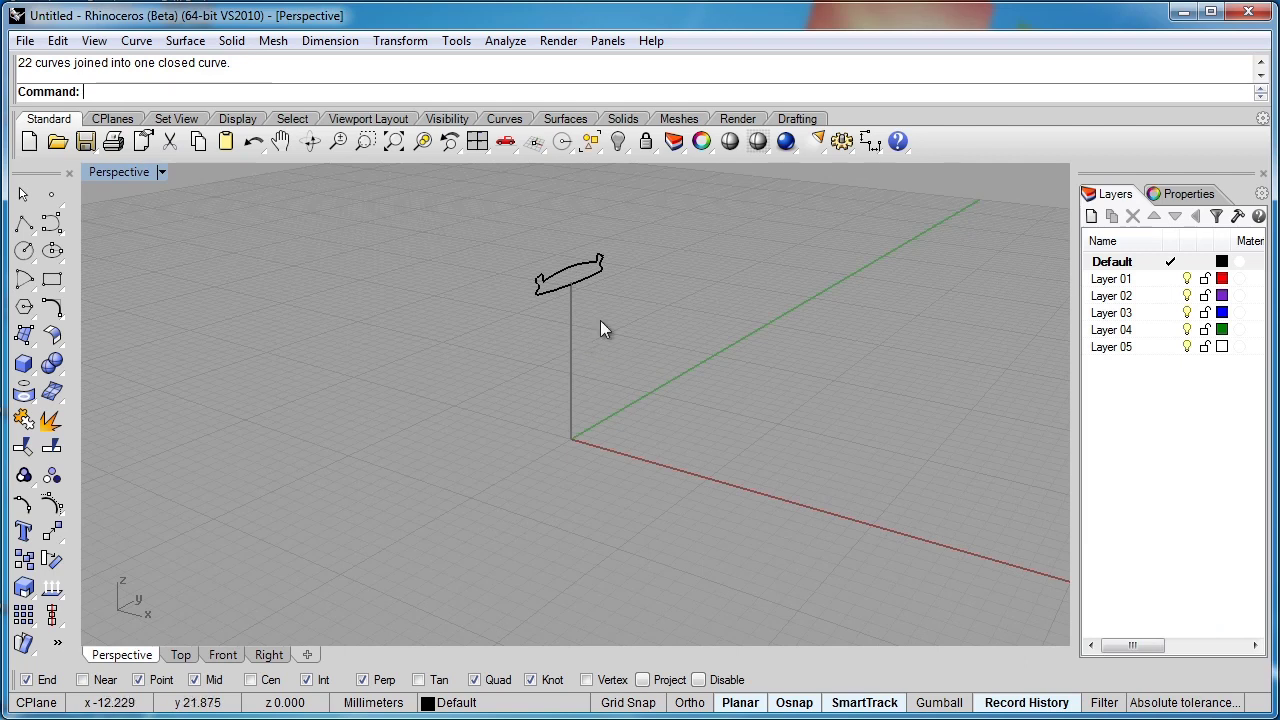
{"action": "left_click", "coordinate": [586, 278]}
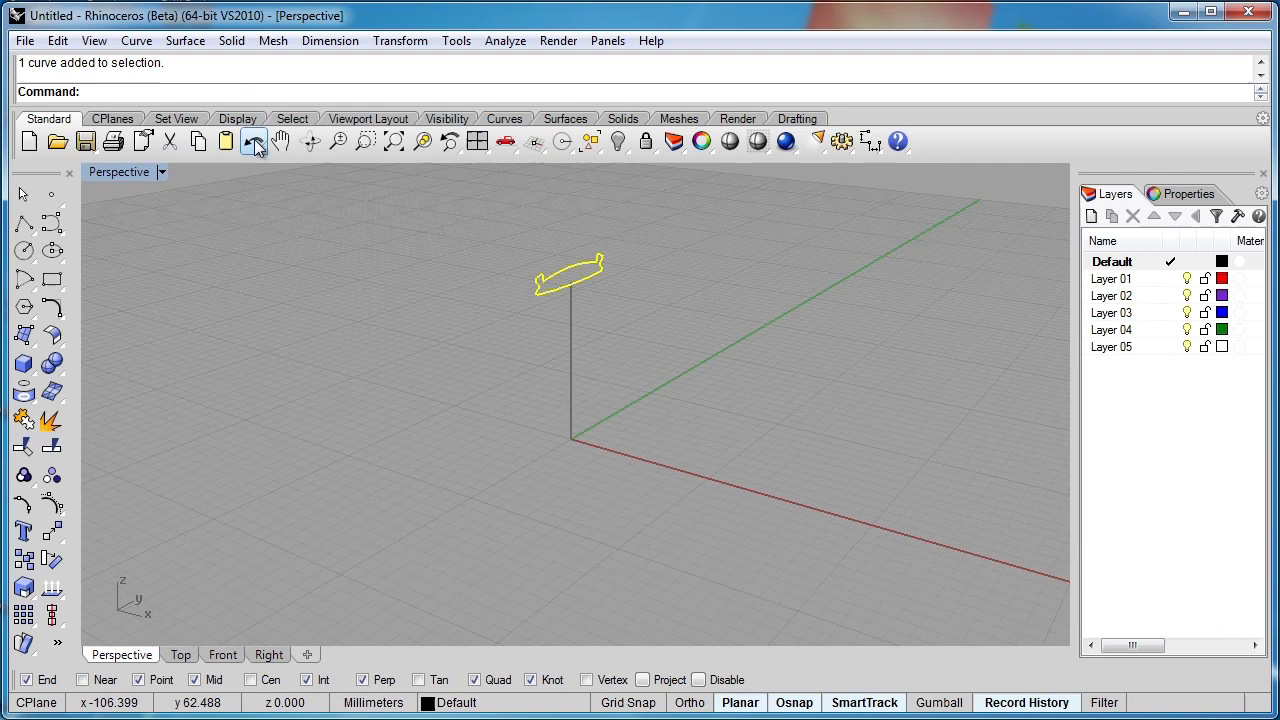
Revolve the profile a full 360° around an Ortho-constrained y-axis starting at the origin
{"action": "left_click", "coordinate": [192, 40]}
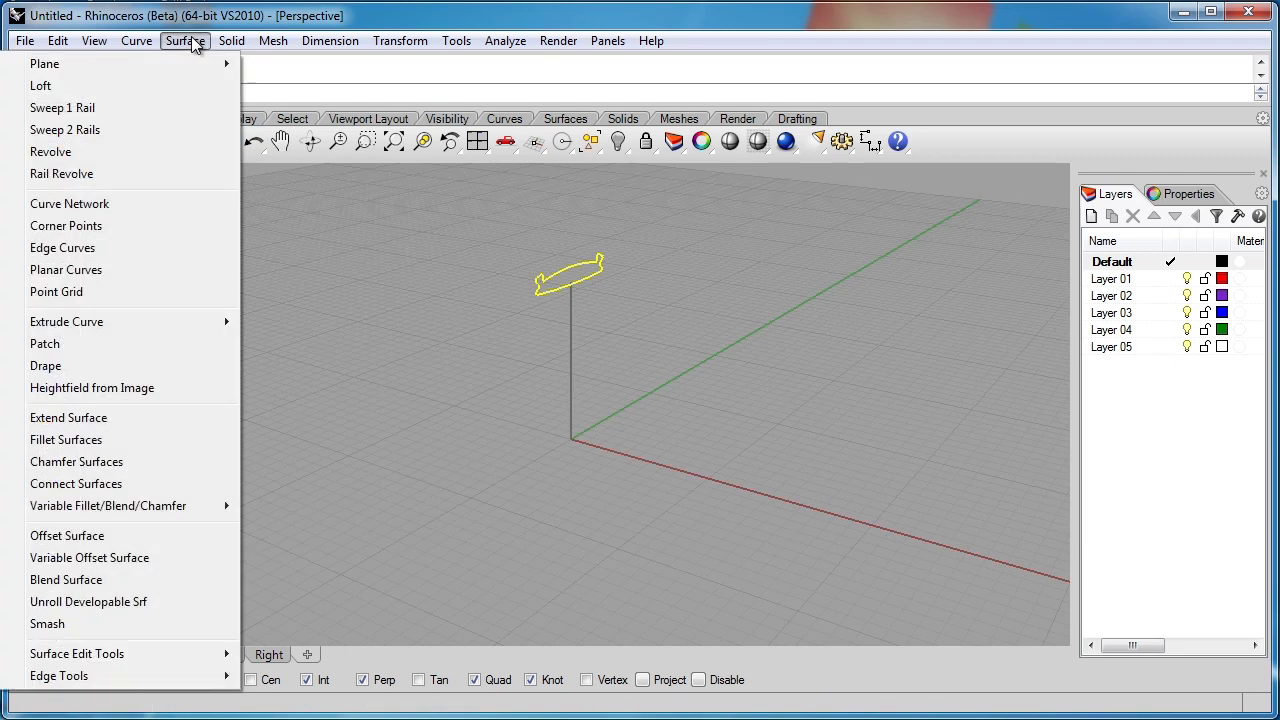
{"action": "left_click", "coordinate": [62, 152]}
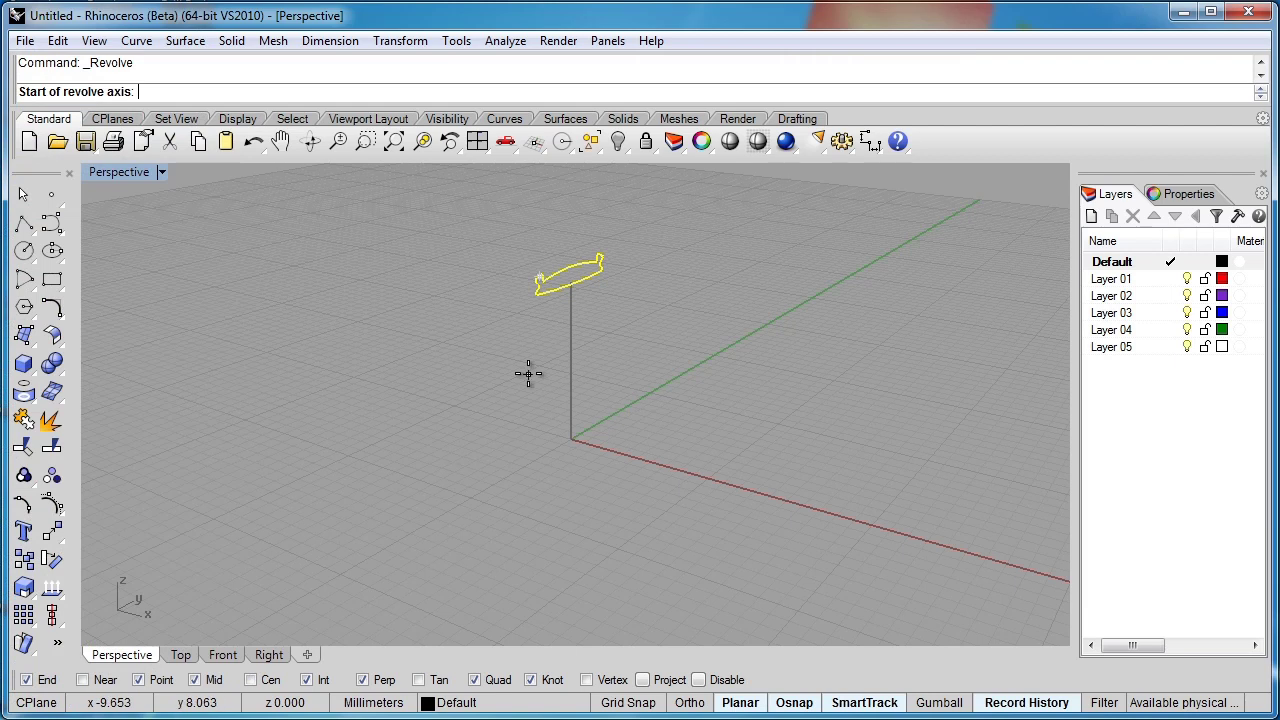
{"action": "type", "text": "0"}
{"action": "key", "text": "Return"}
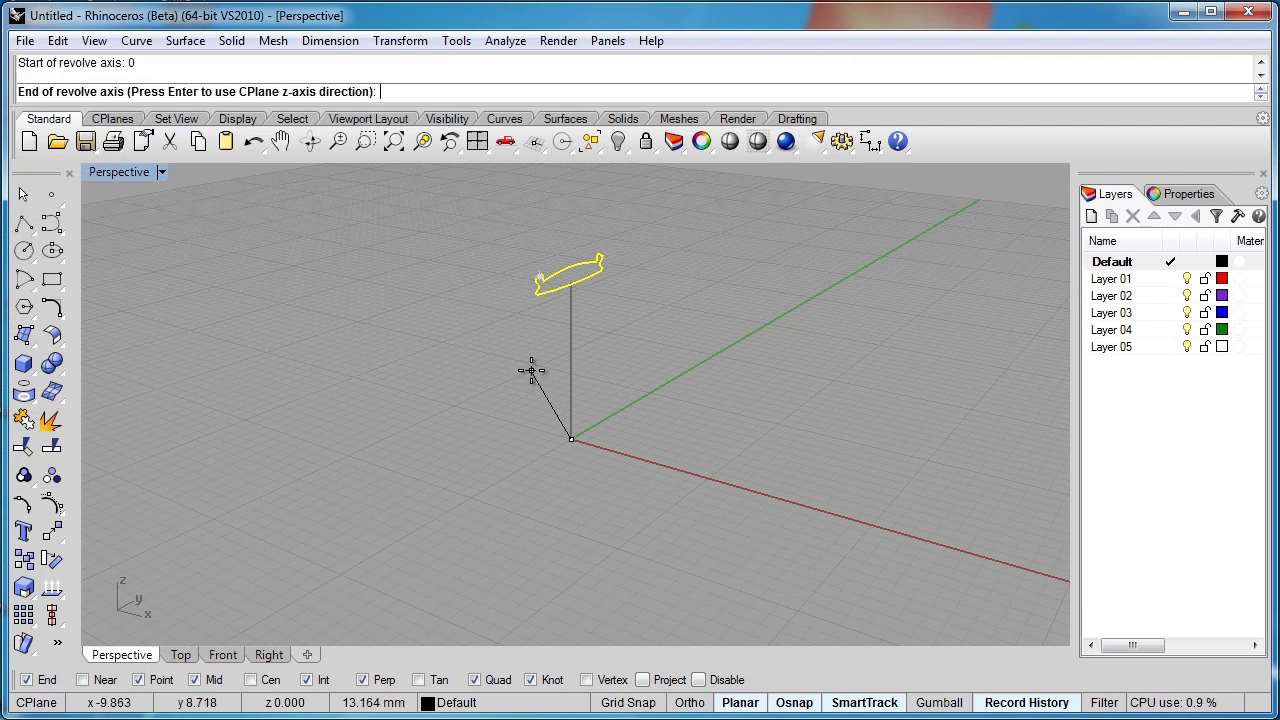
{"action": "key", "text": "shift"}
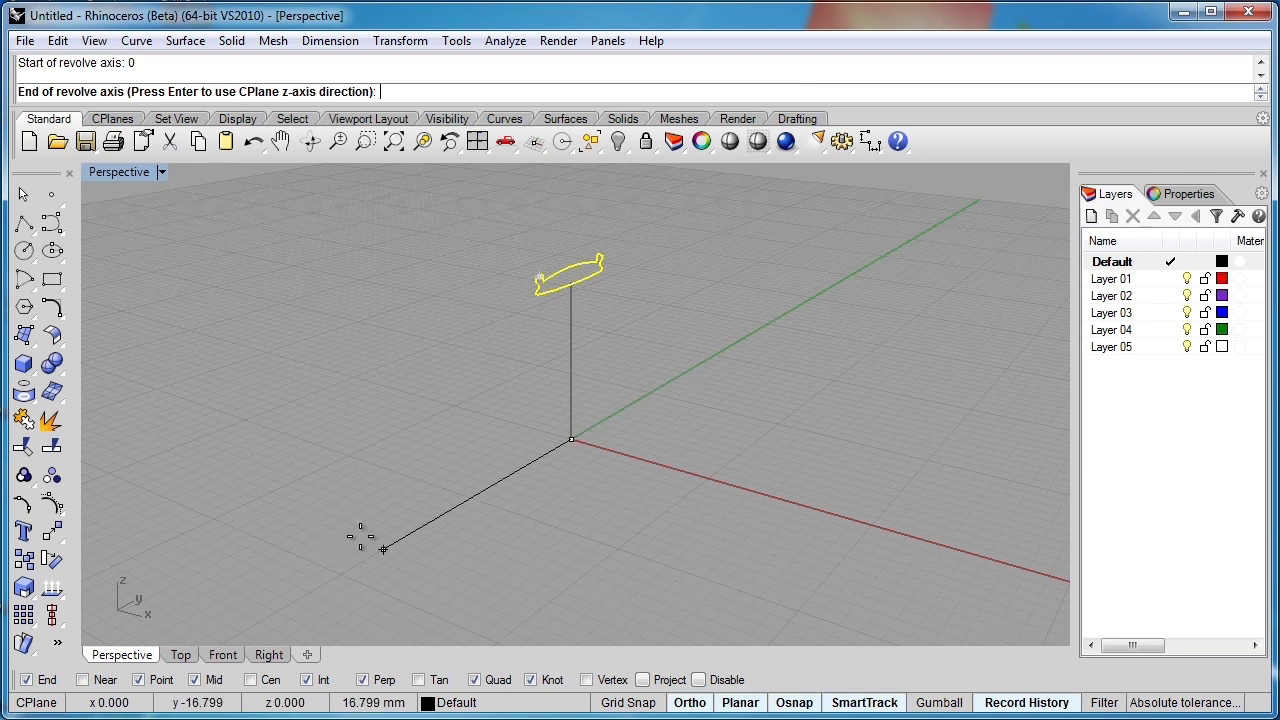
{"action": "left_click", "coordinate": [441, 515]}
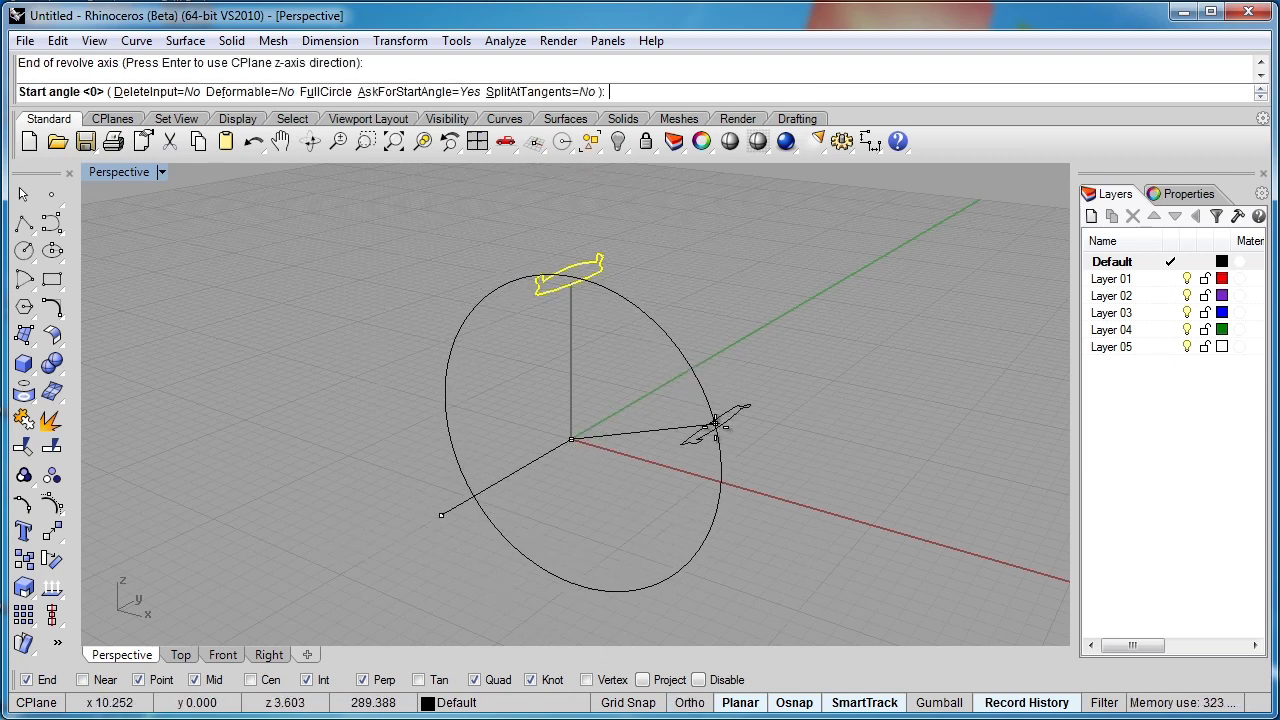
{"action": "left_click", "coordinate": [387, 366]}
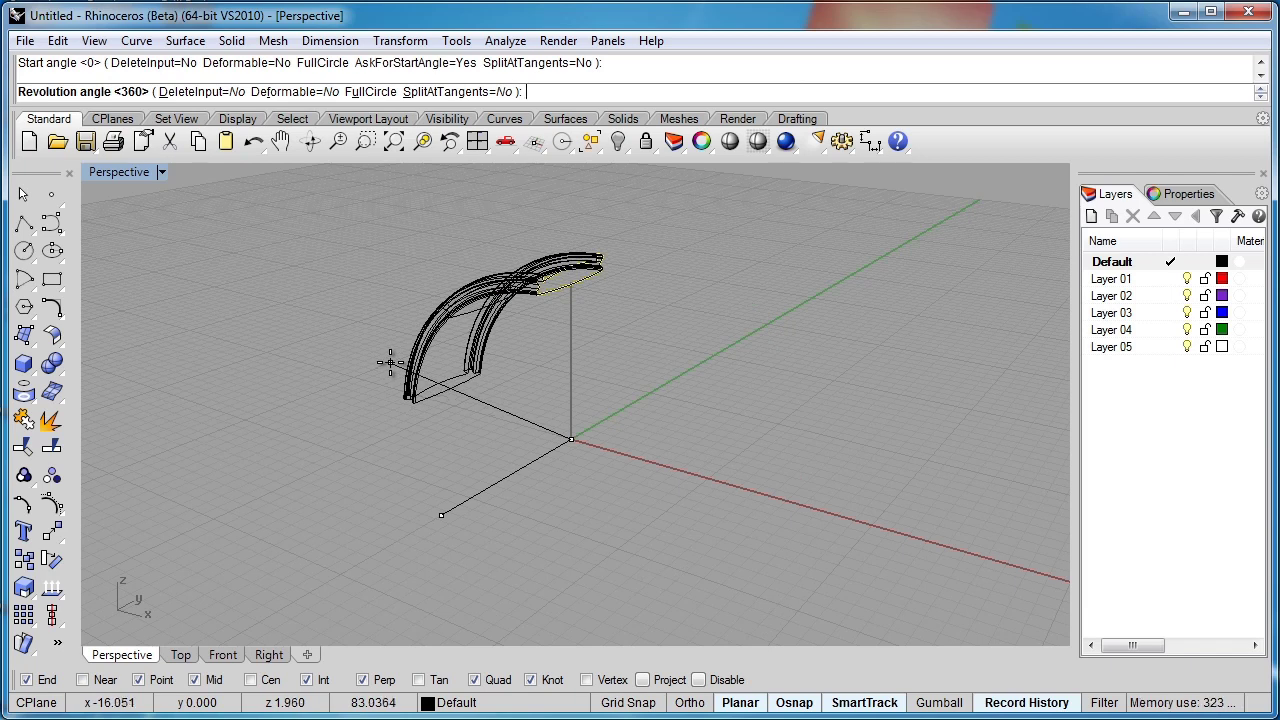
{"action": "key", "text": "Return"}
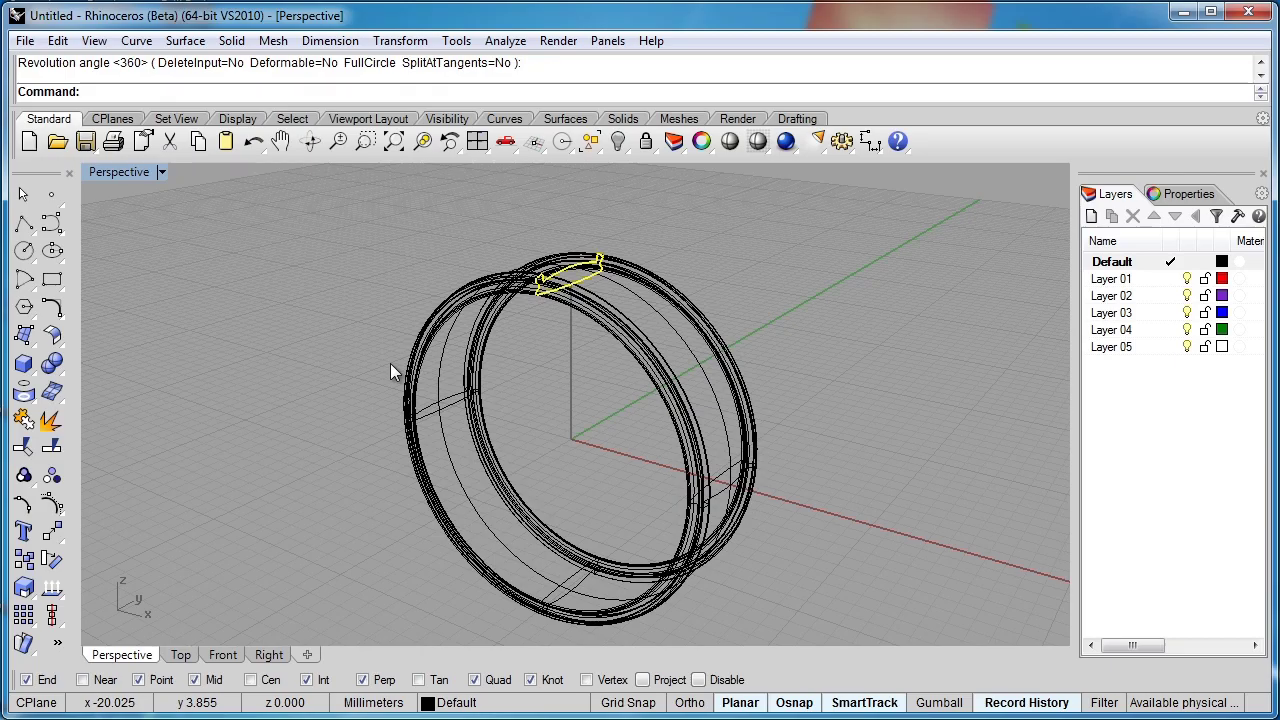
Set the Perspective viewport to Shaded display and hide the grid with F7
{"action": "left_click", "coordinate": [161, 172]}
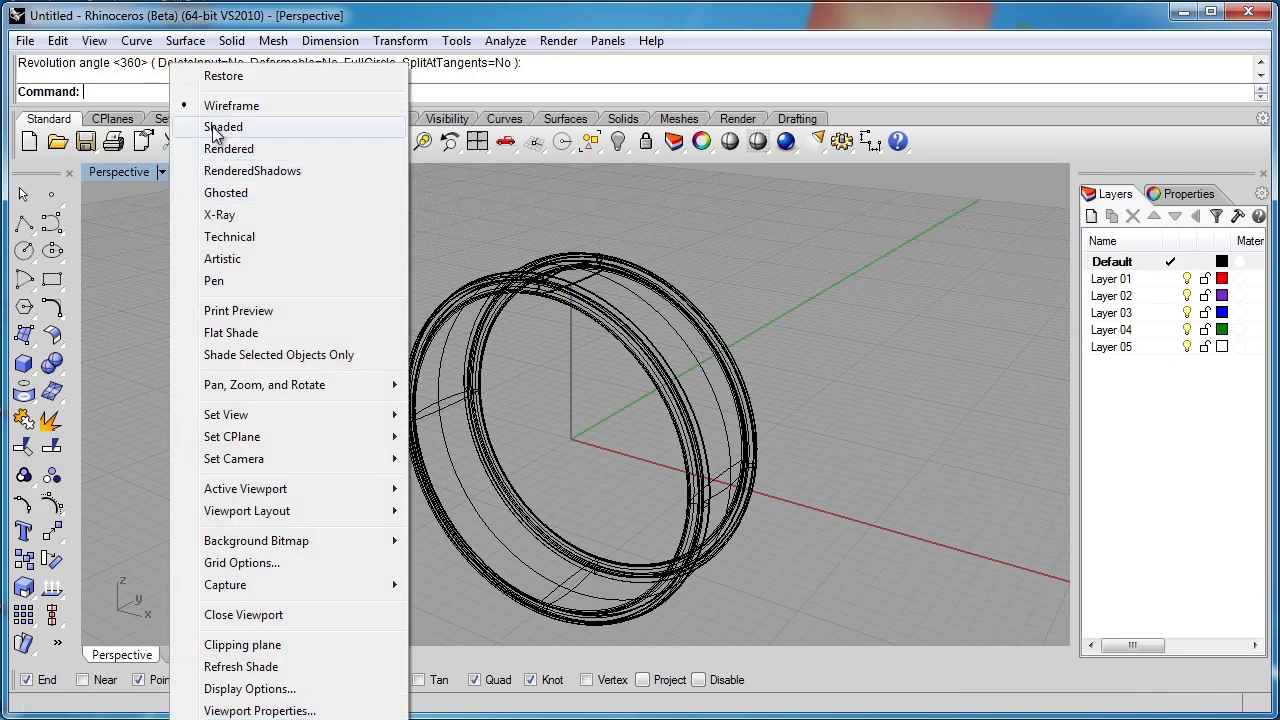
{"action": "left_click", "coordinate": [222, 127]}
{"action": "mouse_move", "coordinate": [365, 317]}
{"action": "right_mouse_down"}
{"action": "mouse_move", "coordinate": [366, 349]}
{"action": "mouse_move", "coordinate": [383, 354]}
{"action": "mouse_move", "coordinate": [338, 362]}
{"action": "mouse_move", "coordinate": [357, 363]}
{"action": "right_mouse_up"}
{"action": "key", "text": "F7"}
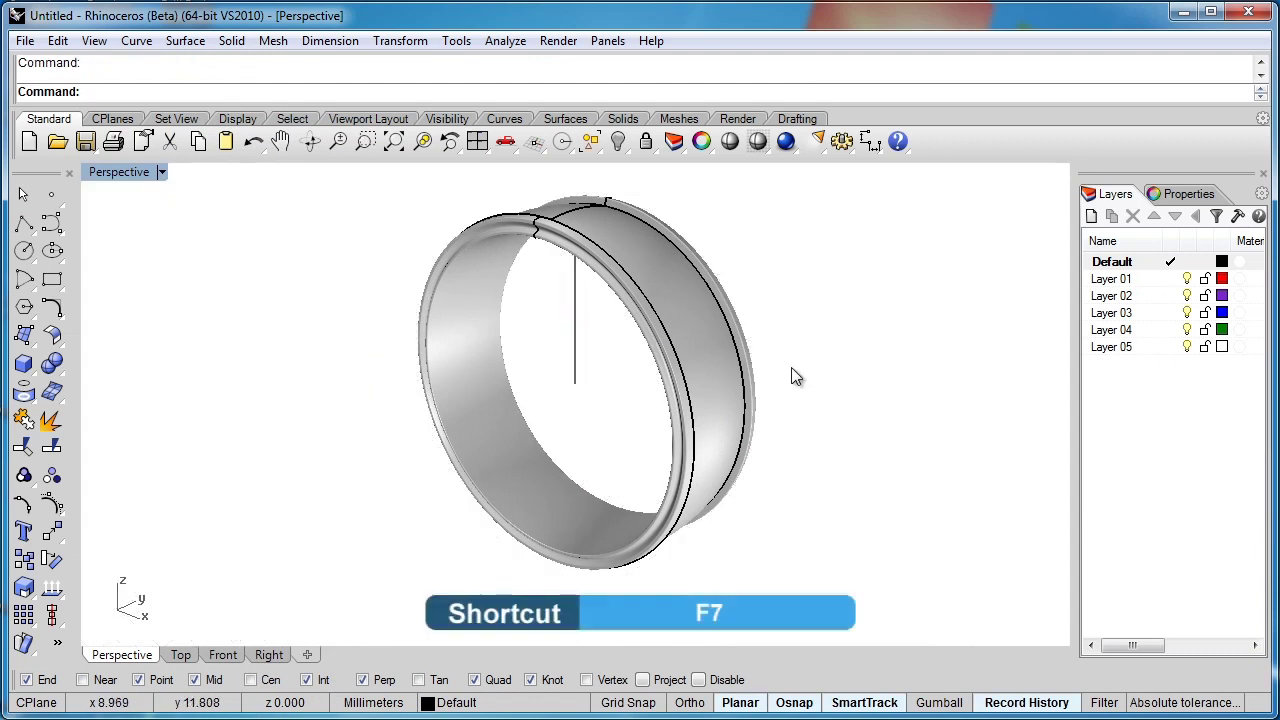
{"action": "right_click_drag", "start_coordinate": [791, 376], "coordinate": [524, 248]}
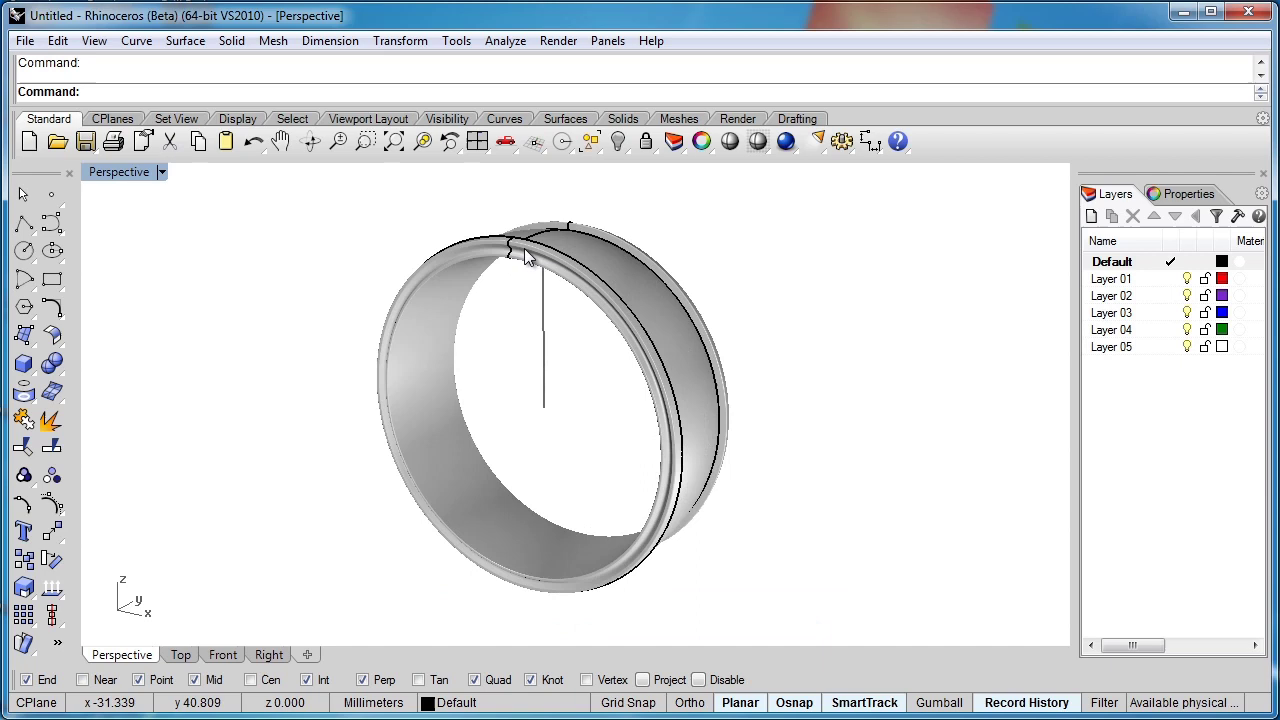
Preview the ring in RenderedShadows mode, then return it to Shaded
{"action": "left_click", "coordinate": [161, 172]}
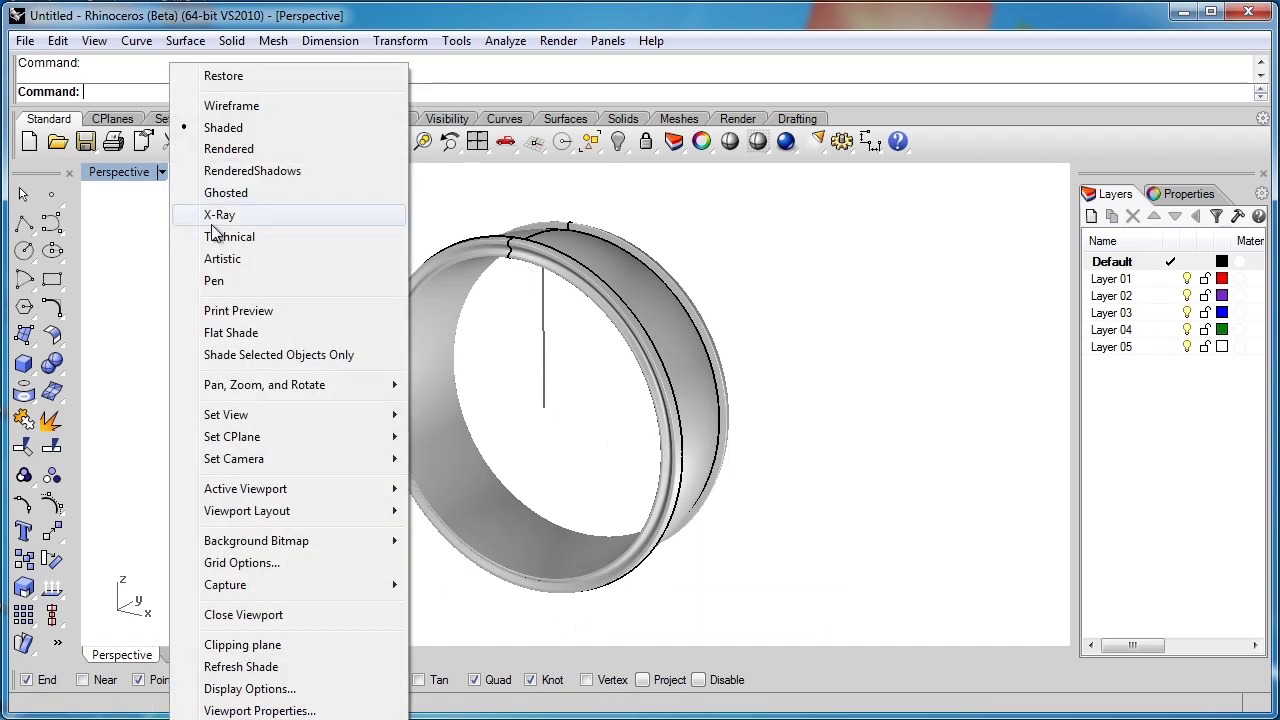
{"action": "left_click", "coordinate": [221, 174]}
{"action": "mouse_move", "coordinate": [289, 266]}
{"action": "right_mouse_down"}
{"action": "mouse_move", "coordinate": [517, 331]}
{"action": "mouse_move", "coordinate": [623, 334]}
{"action": "mouse_move", "coordinate": [306, 309]}
{"action": "mouse_move", "coordinate": [589, 259]}
{"action": "right_mouse_up"}
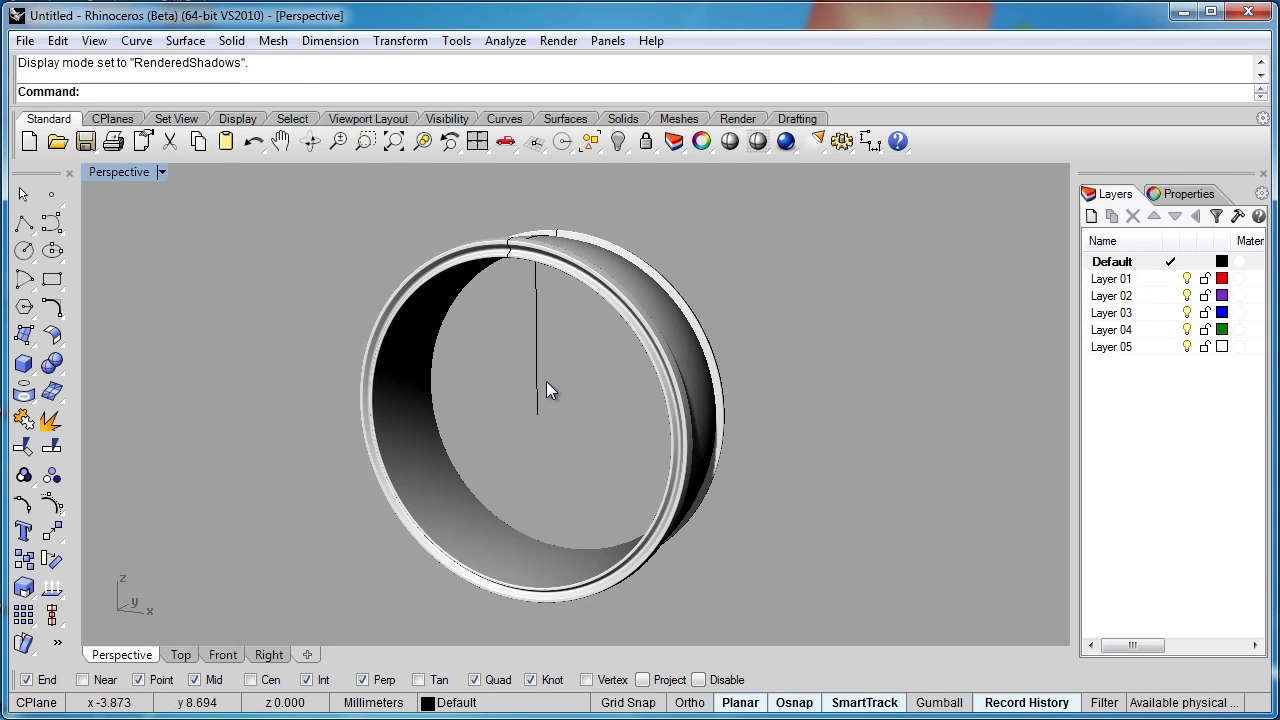
{"action": "mouse_move", "coordinate": [546, 381]}
{"action": "right_mouse_down"}
{"action": "mouse_move", "coordinate": [403, 390]}
{"action": "mouse_move", "coordinate": [551, 390]}
{"action": "right_mouse_up"}
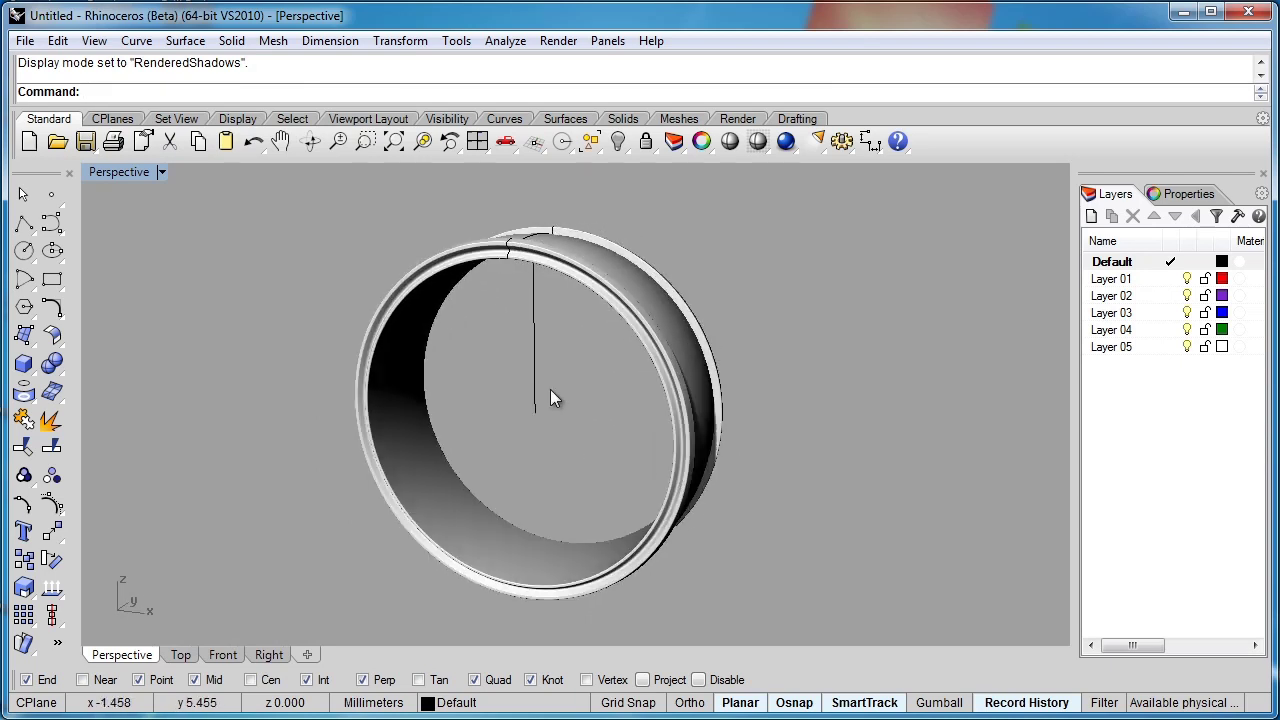
{"action": "left_click", "coordinate": [161, 172]}
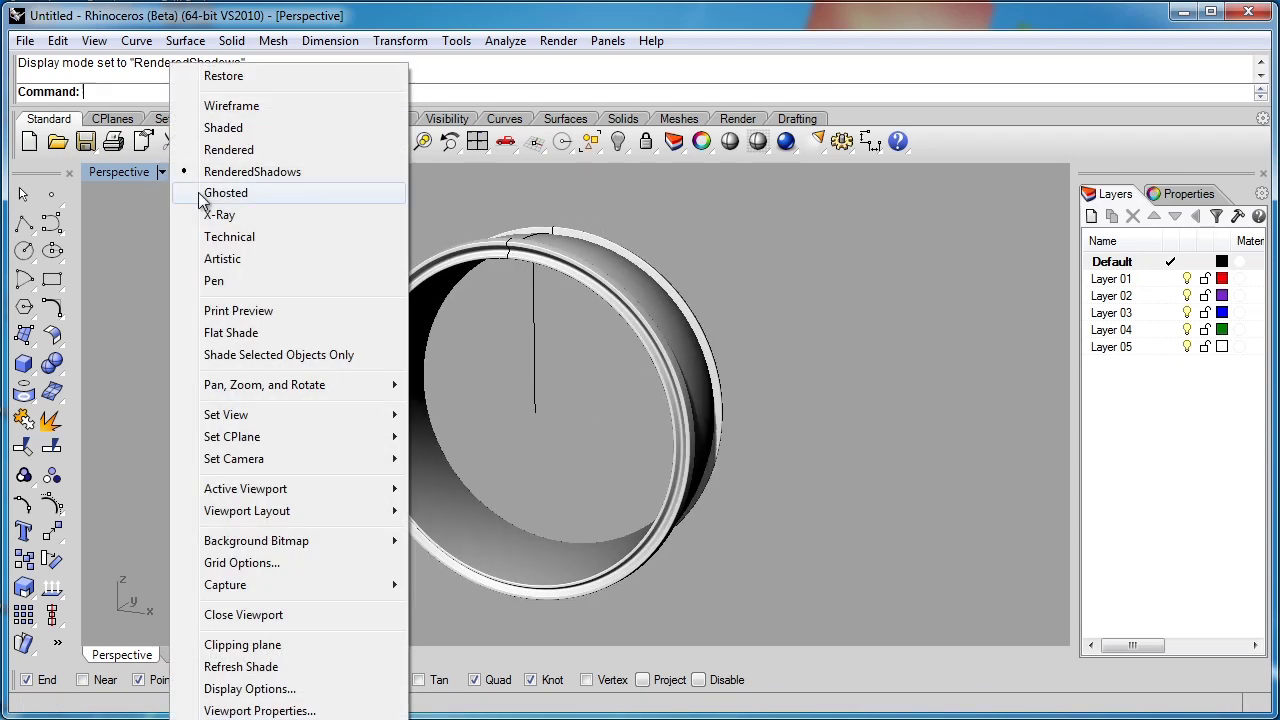
{"action": "left_click", "coordinate": [223, 128]}
{"action": "right_click_drag", "start_coordinate": [420, 305], "coordinate": [451, 320]}
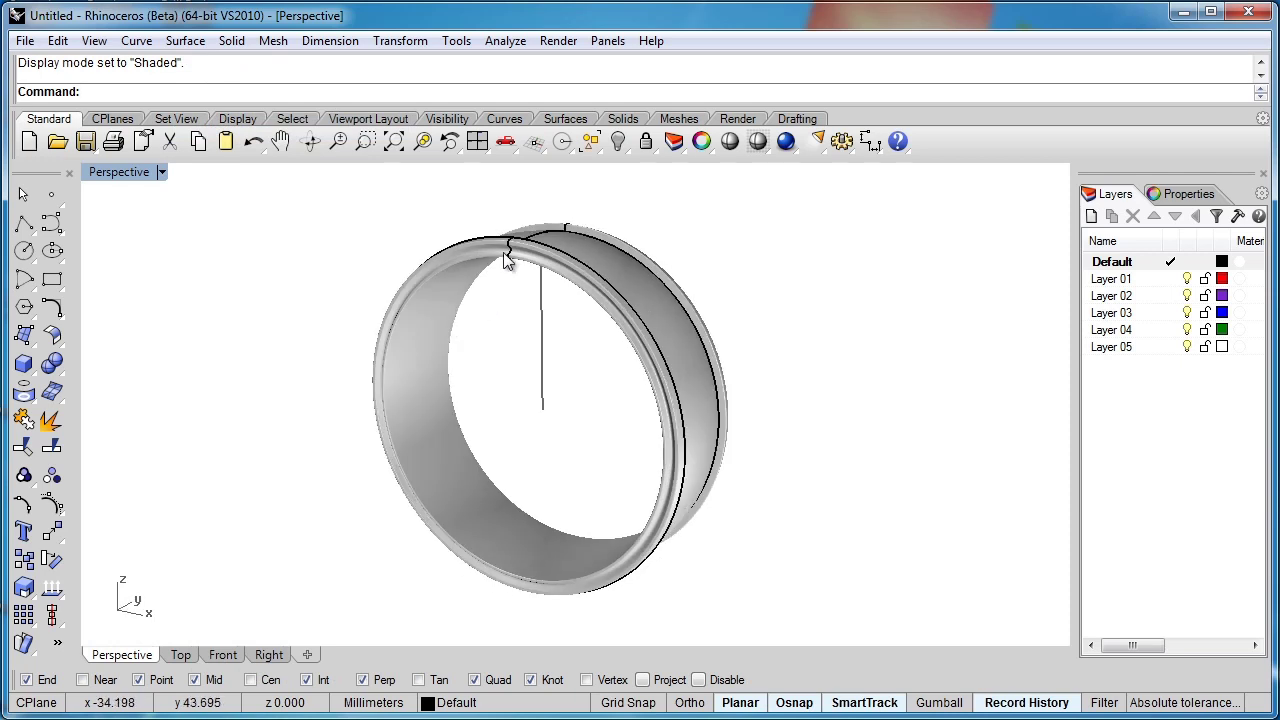
{"action": "left_click", "coordinate": [510, 252]}
{"action": "left_click", "coordinate": [558, 298]}
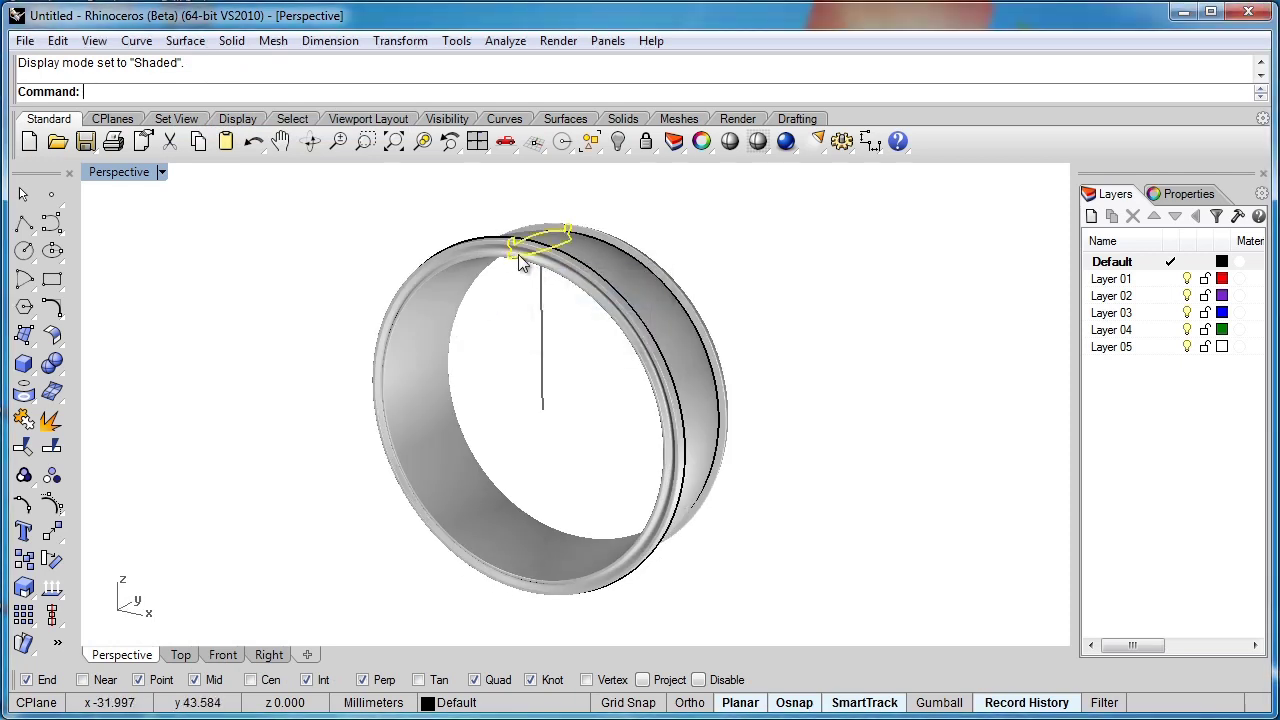
{"action": "mouse_move", "coordinate": [516, 255]}
{"action": "left_mouse_down"}
{"action": "mouse_move", "coordinate": [514, 329]}
{"action": "mouse_move", "coordinate": [505, 237]}
{"action": "left_mouse_up"}
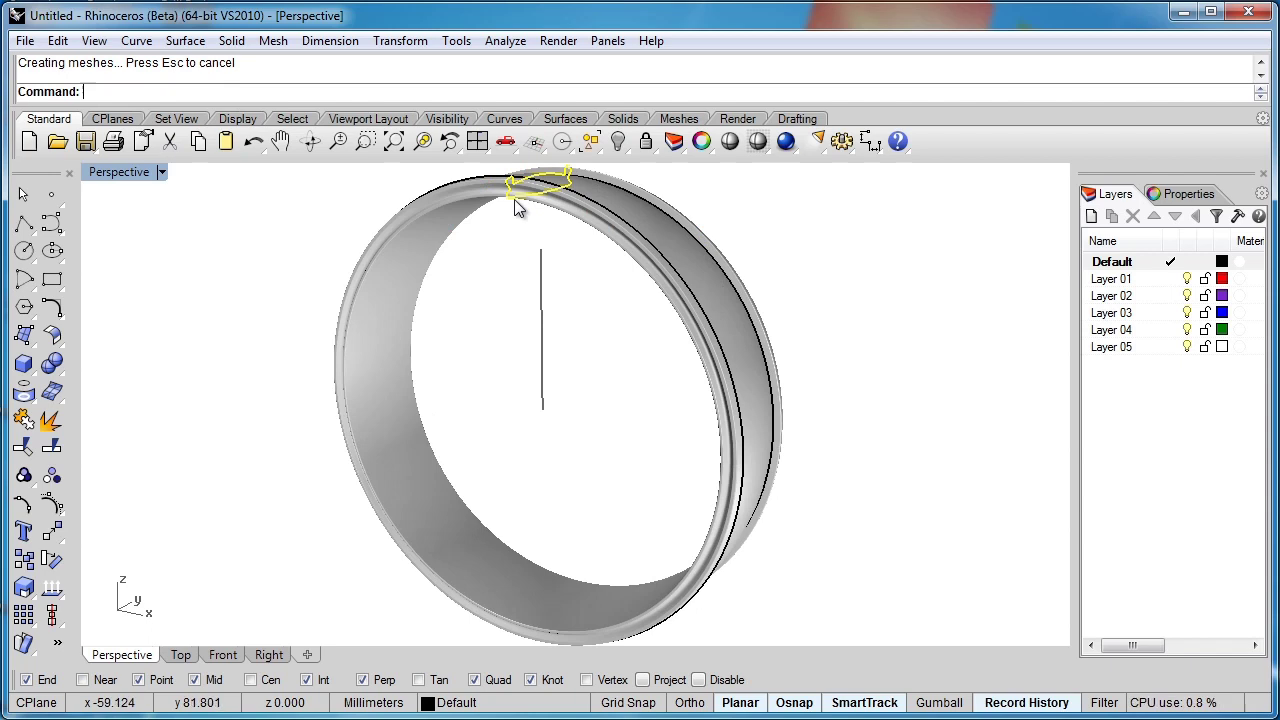
{"action": "left_click_drag", "start_coordinate": [514, 197], "coordinate": [514, 225]}
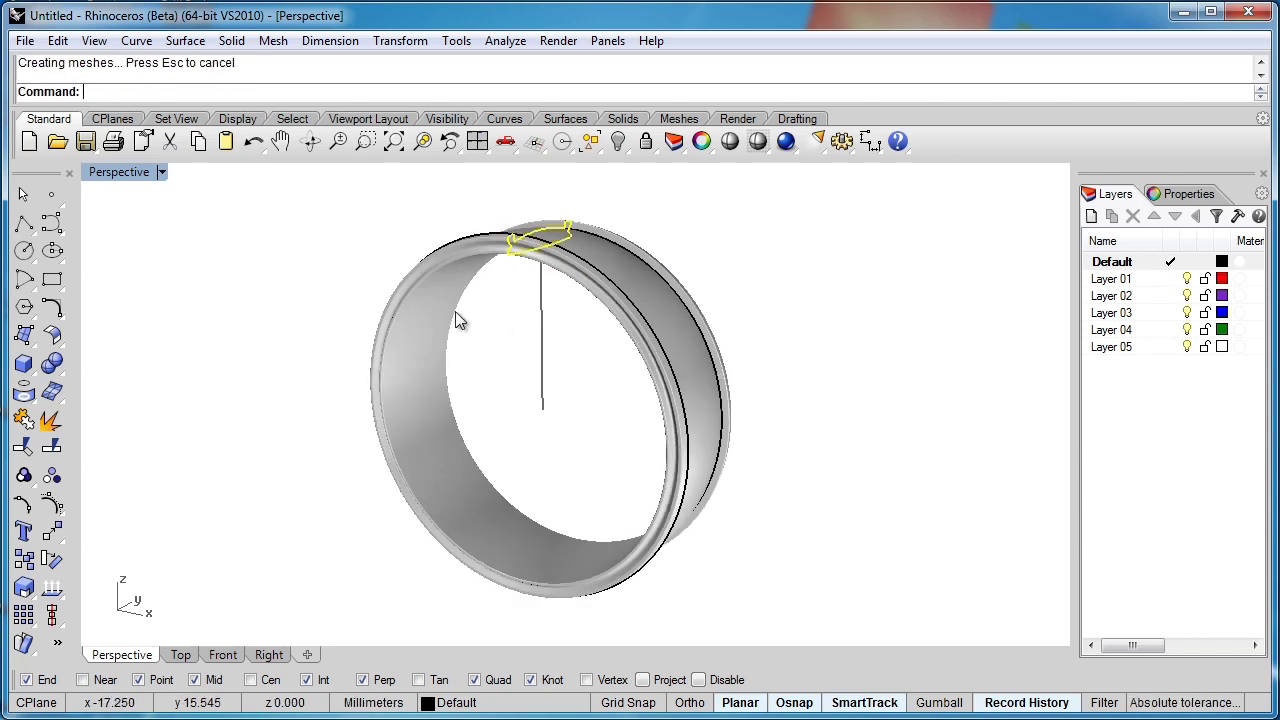
{"action": "left_click", "coordinate": [253, 142]}
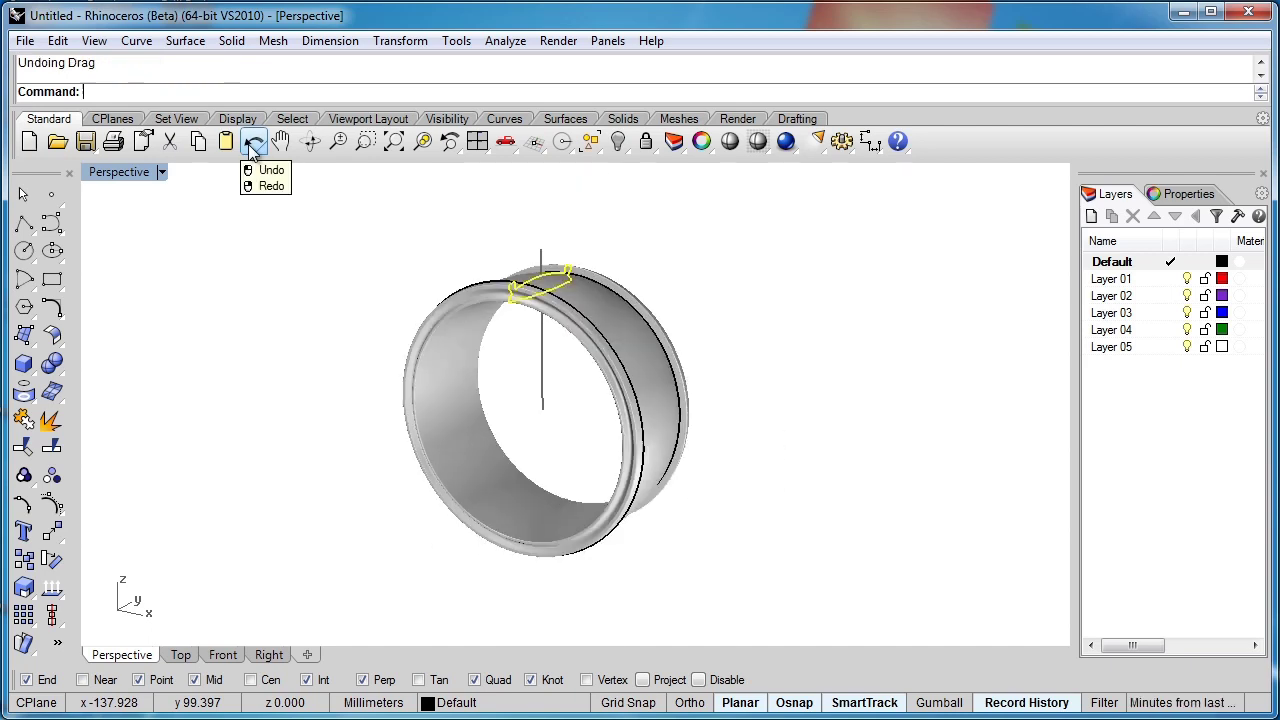
{"action": "right_click", "coordinate": [253, 145]}
{"action": "left_click", "coordinate": [262, 337]}
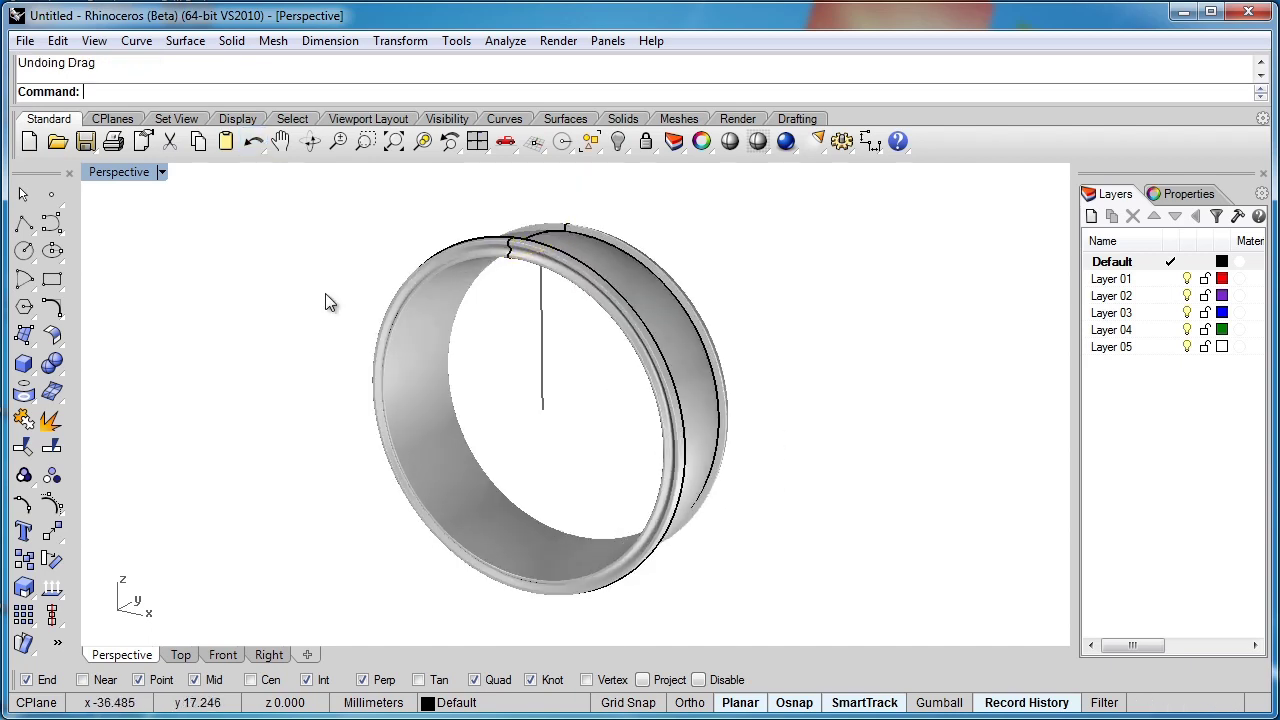
Orbit around the ring and undo the earlier edge fillet
{"action": "right_click_drag", "start_coordinate": [328, 293], "coordinate": [612, 288]}
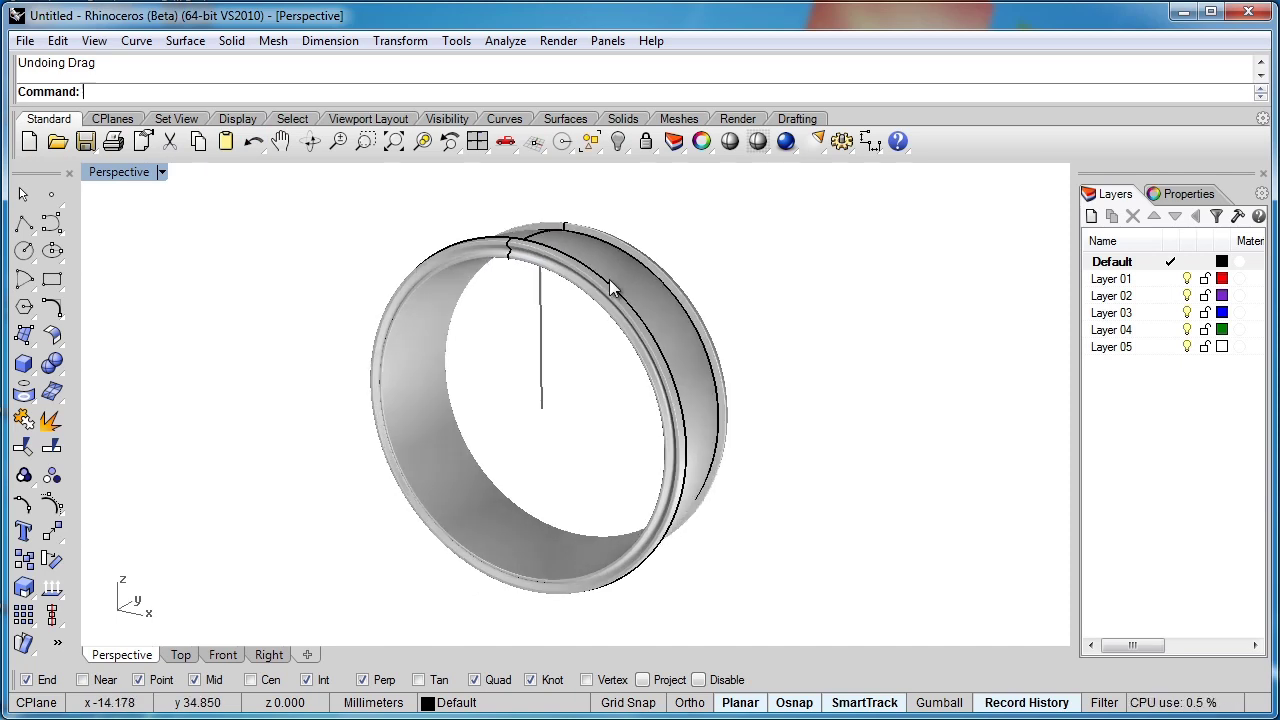
{"action": "right_click_drag", "start_coordinate": [629, 268], "coordinate": [550, 280]}
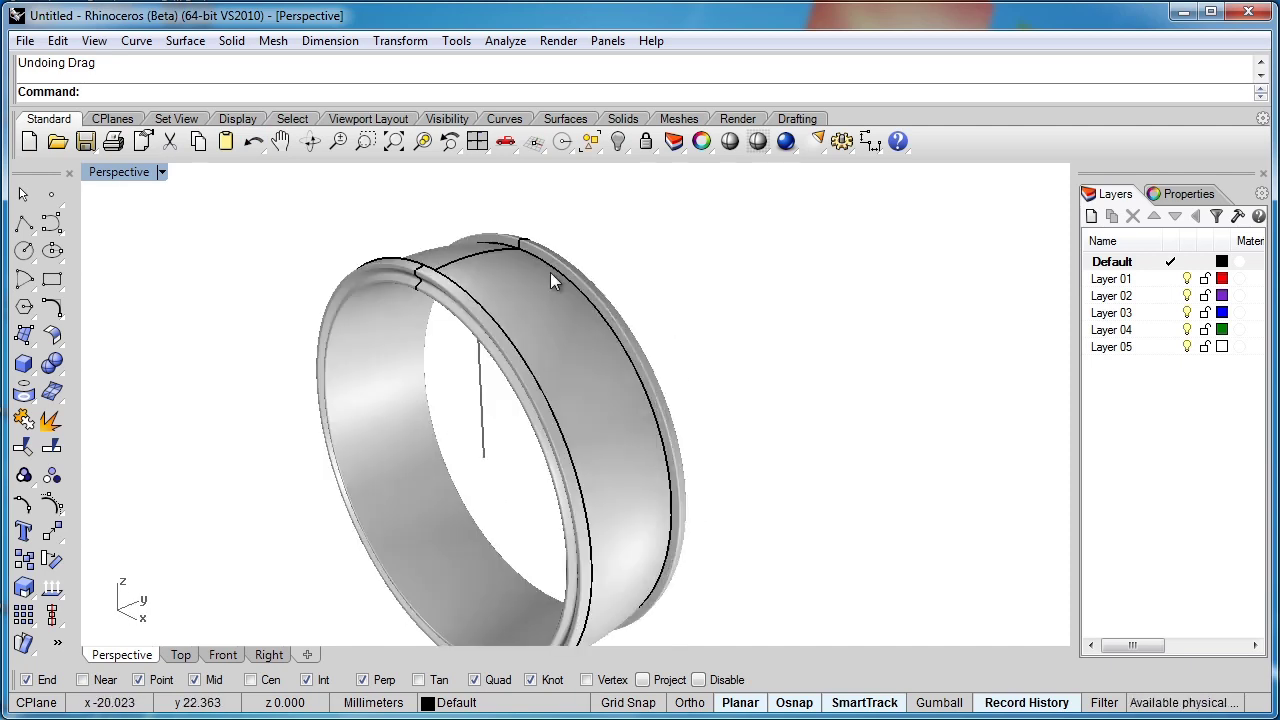
{"action": "key", "text": "ctrl+z"}
Fillet the ring's top edge with a 0.125 NextRadius using Variable Radius Fillet
{"action": "scroll", "coordinate": [549, 272], "scroll_direction": "up", "scroll_amount": 4}
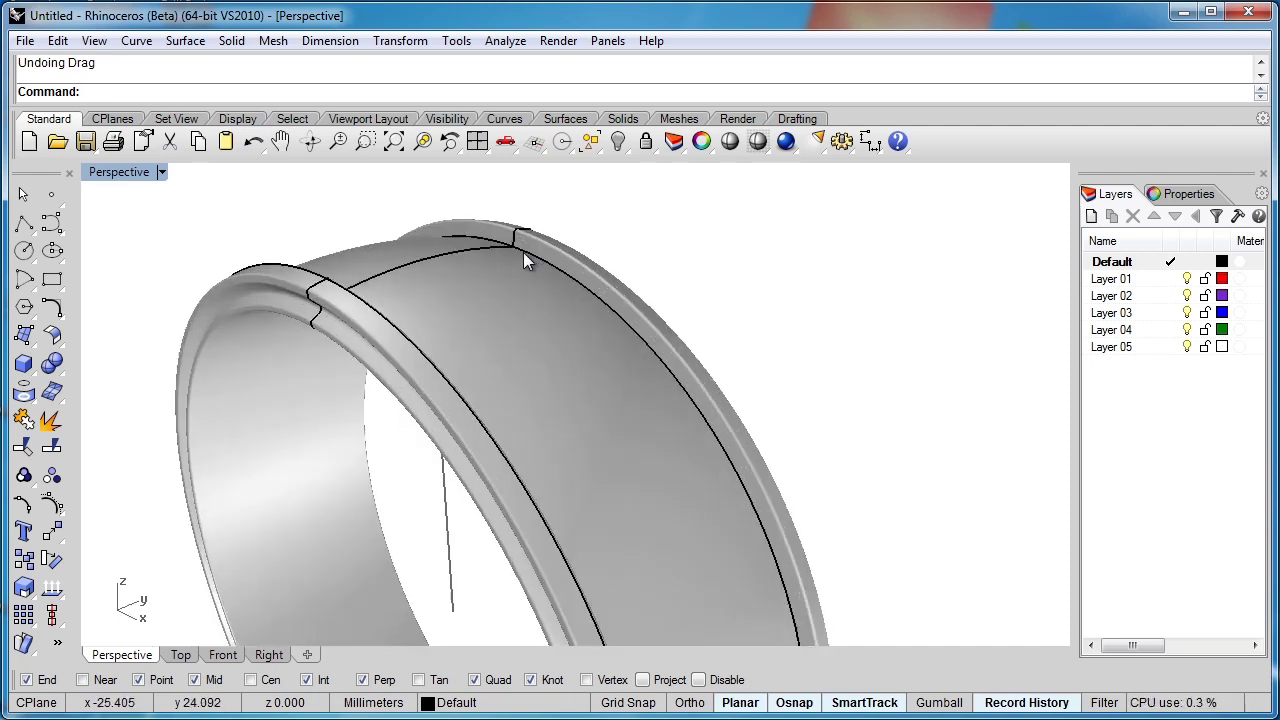
{"action": "left_click", "coordinate": [622, 118]}
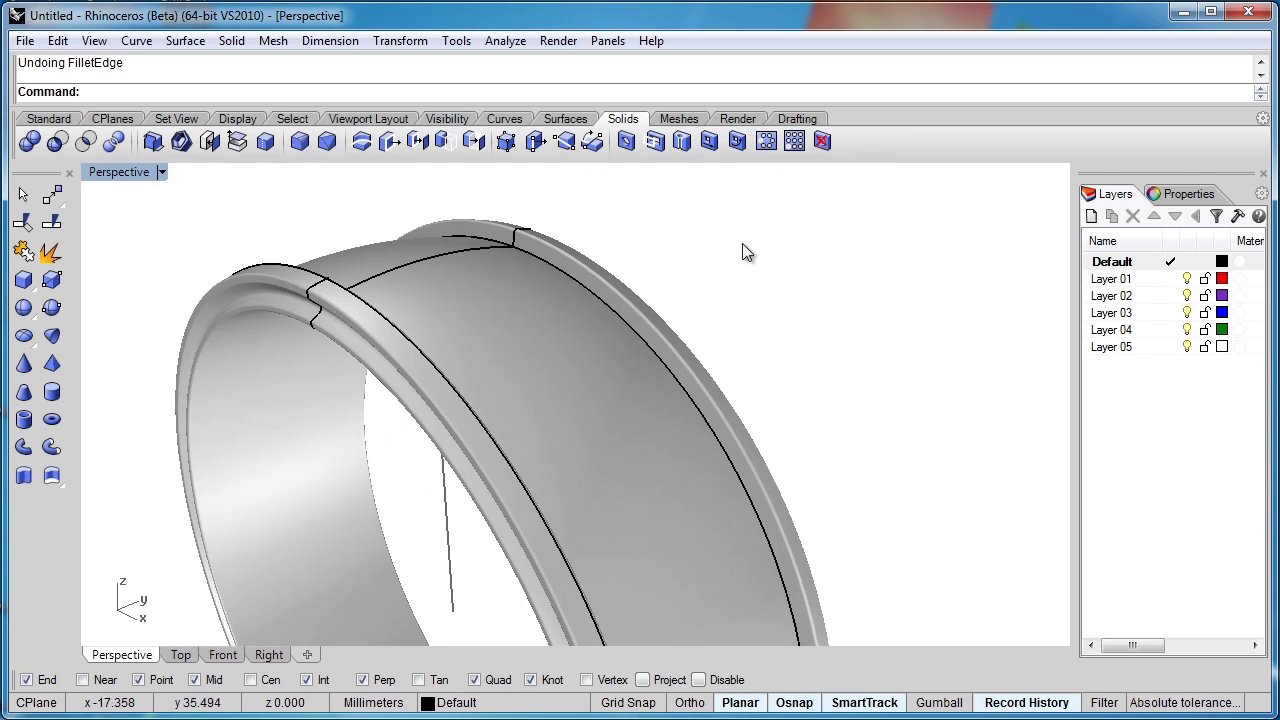
{"action": "left_click", "coordinate": [301, 143]}
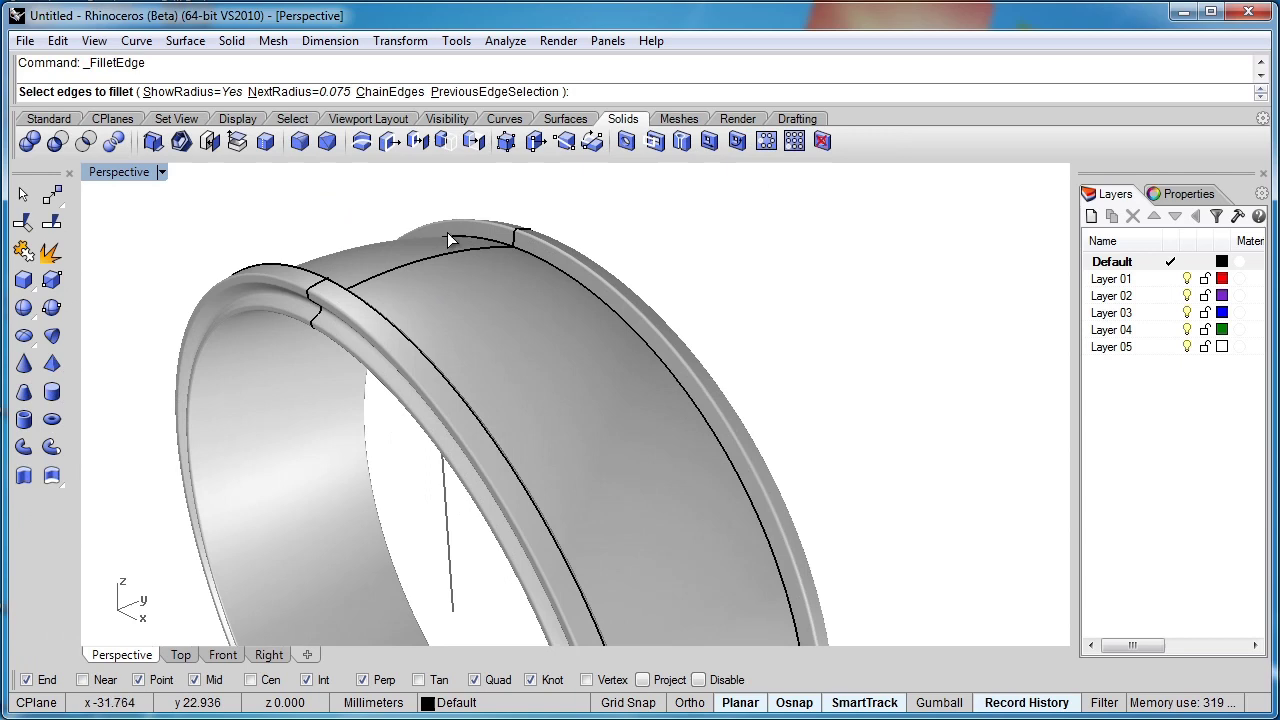
{"action": "left_click", "coordinate": [337, 92]}
{"action": "type", "text": ".125"}
{"action": "key", "text": "Return"}
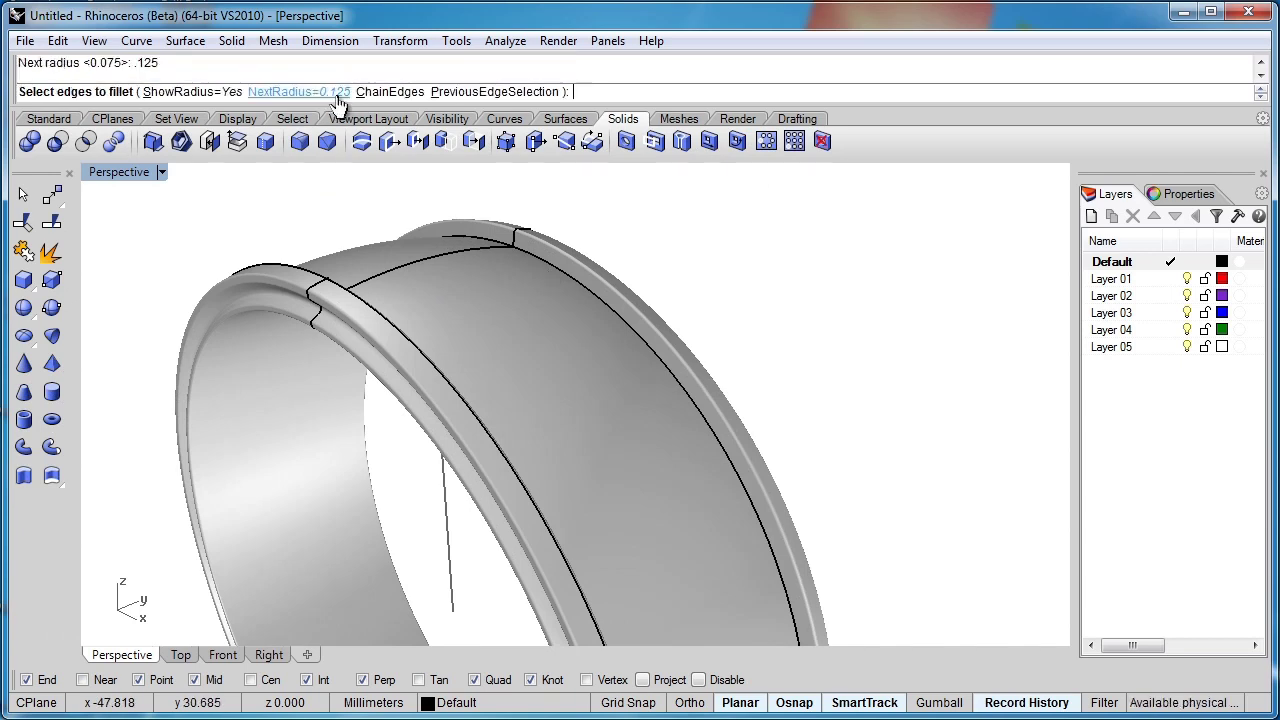
{"action": "left_click", "coordinate": [490, 239]}
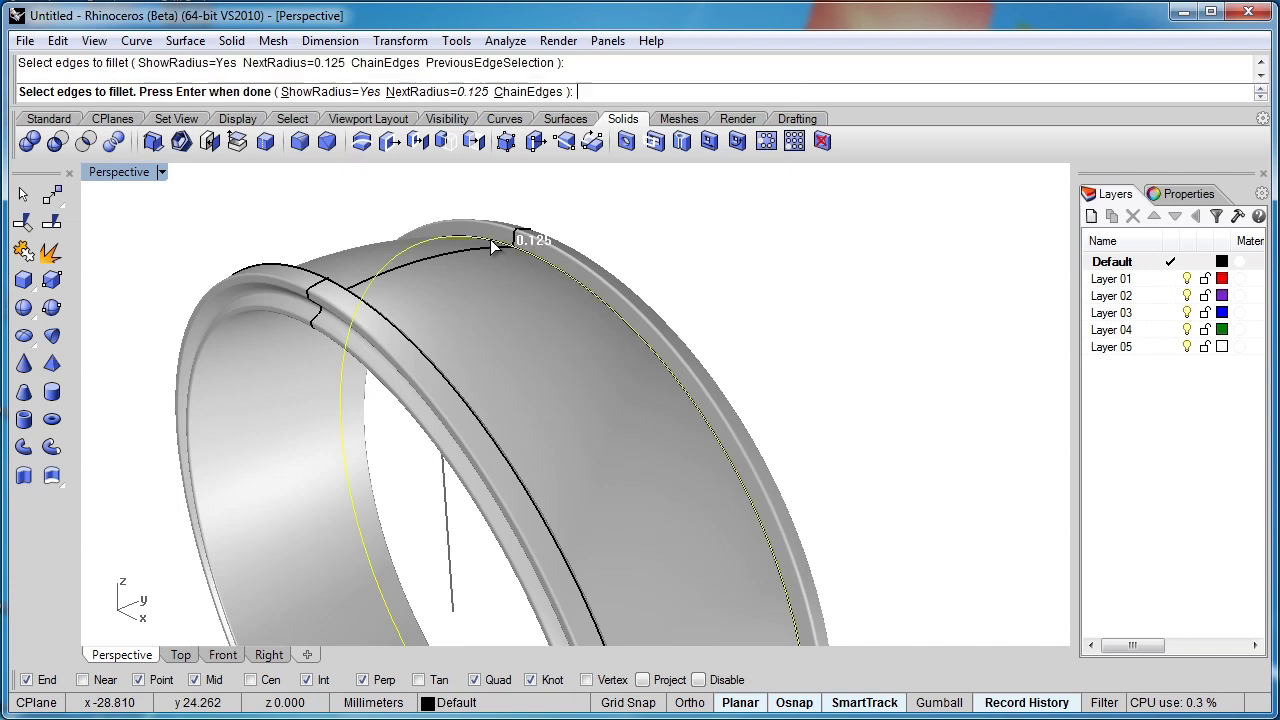
{"action": "key", "text": "Return"}
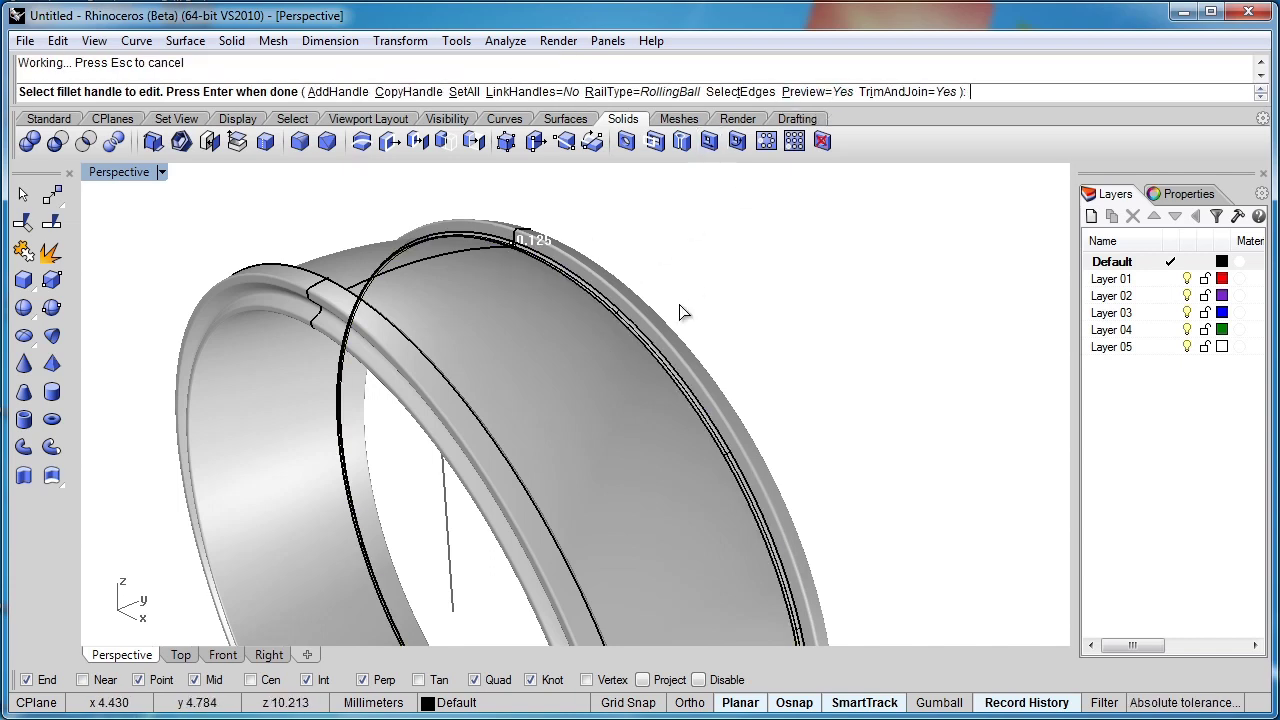
{"action": "key", "text": "Return"}
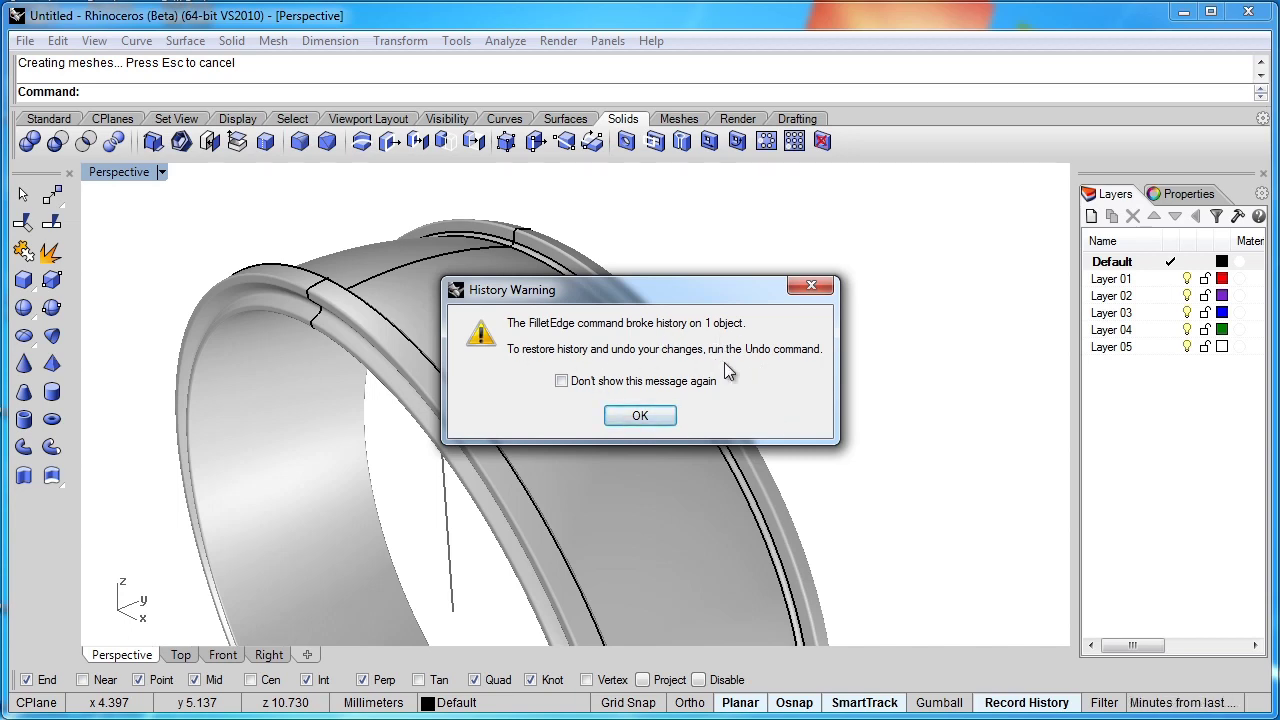
Dismiss the History Warning and undo the FilletEdge on the ring
{"action": "left_click", "coordinate": [640, 416]}
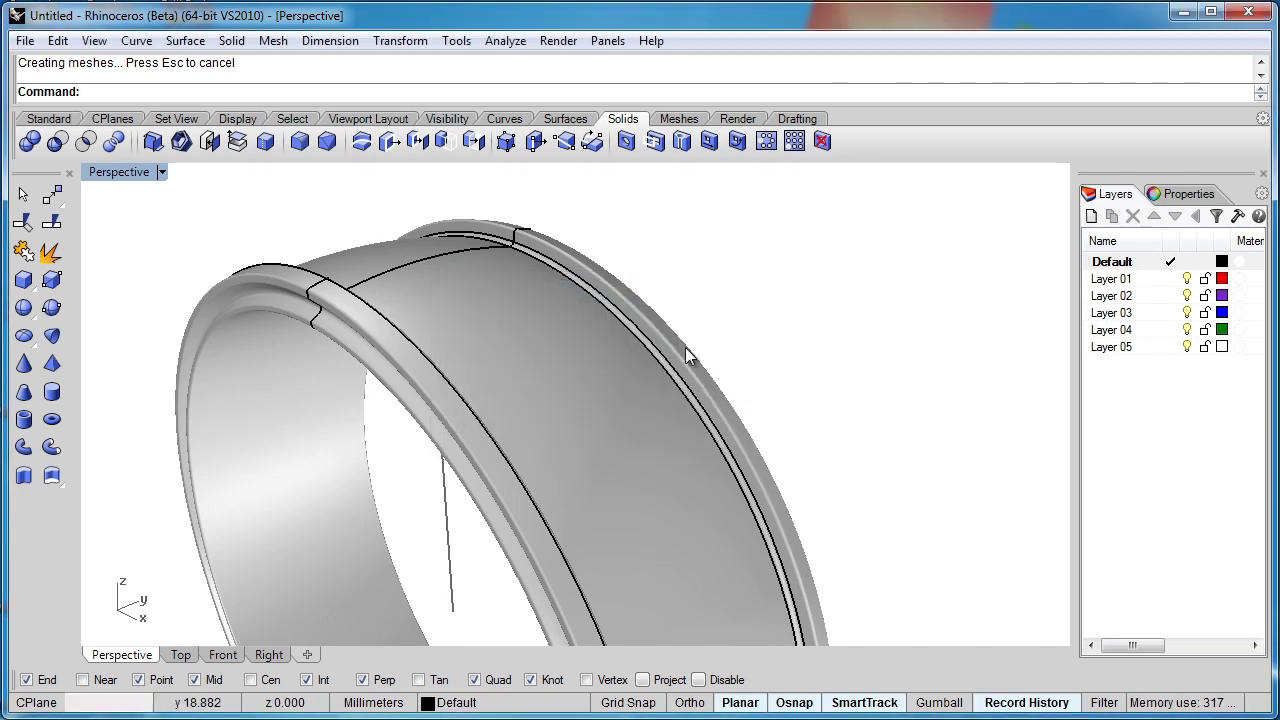
{"action": "key", "text": "ctrl+z"}
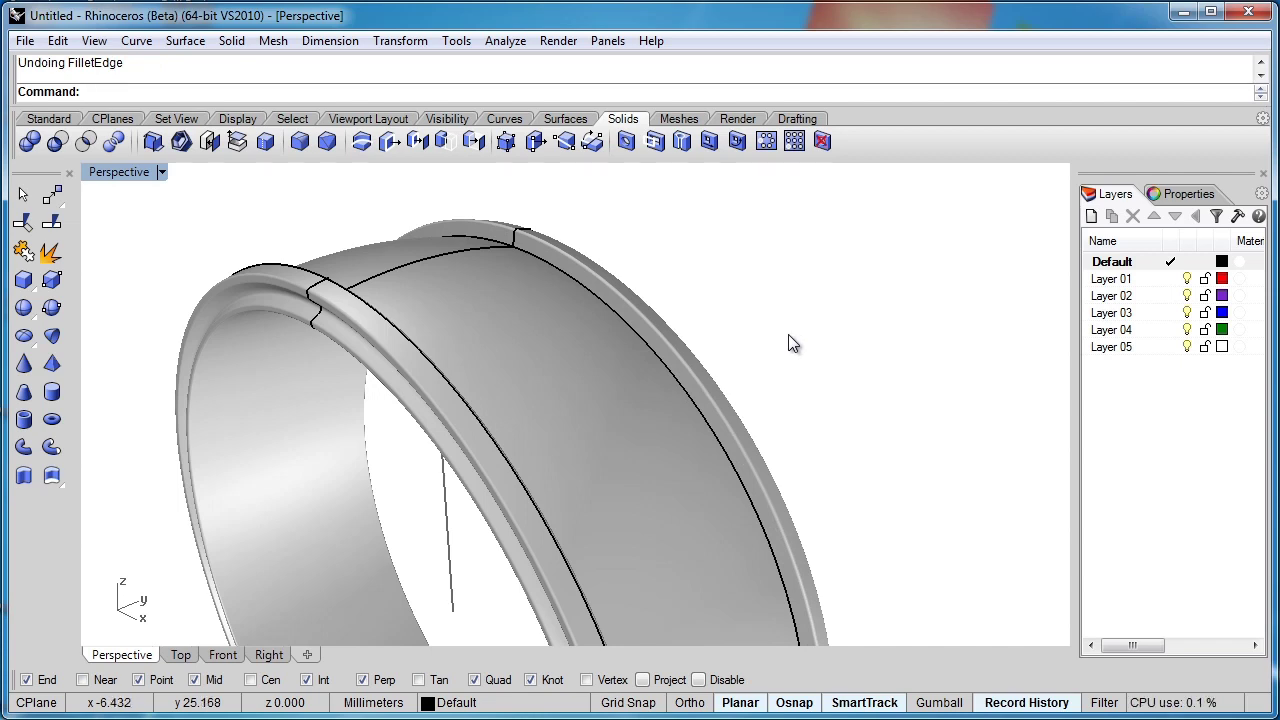
{"action": "left_click", "coordinate": [423, 262]}
{"action": "left_click", "coordinate": [472, 310]}
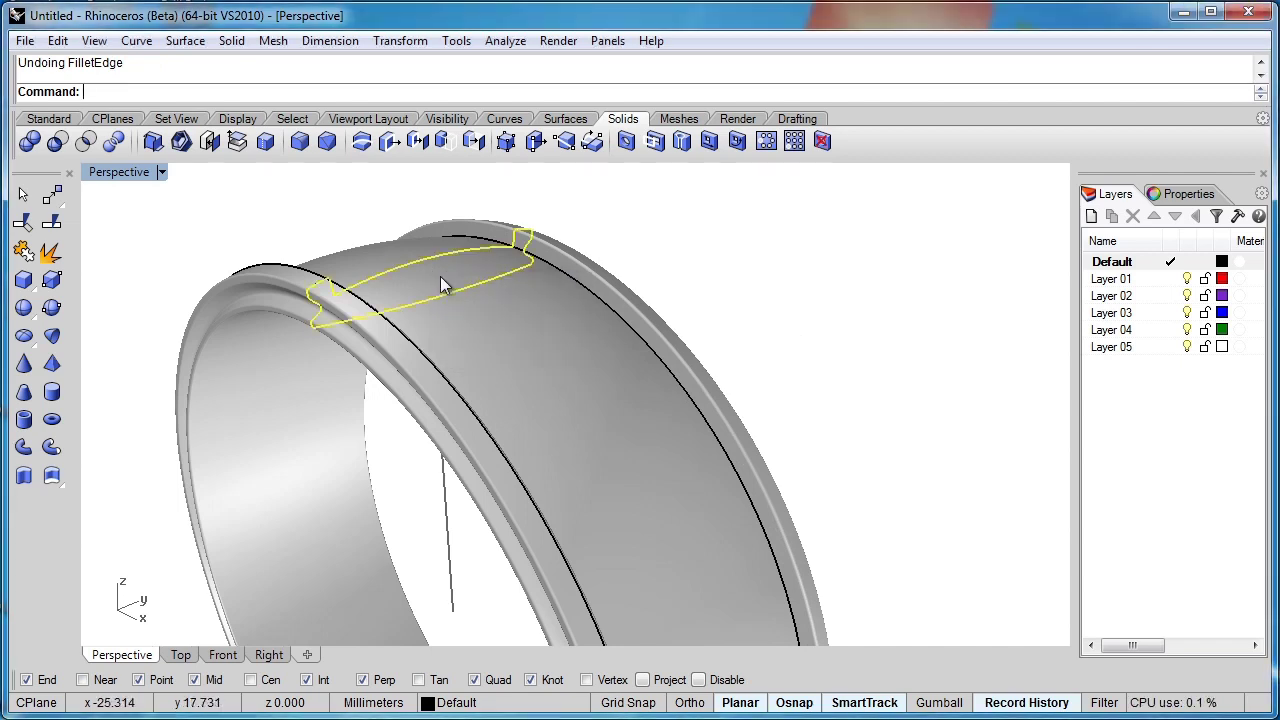
{"action": "left_click_drag", "start_coordinate": [428, 263], "coordinate": [427, 300]}
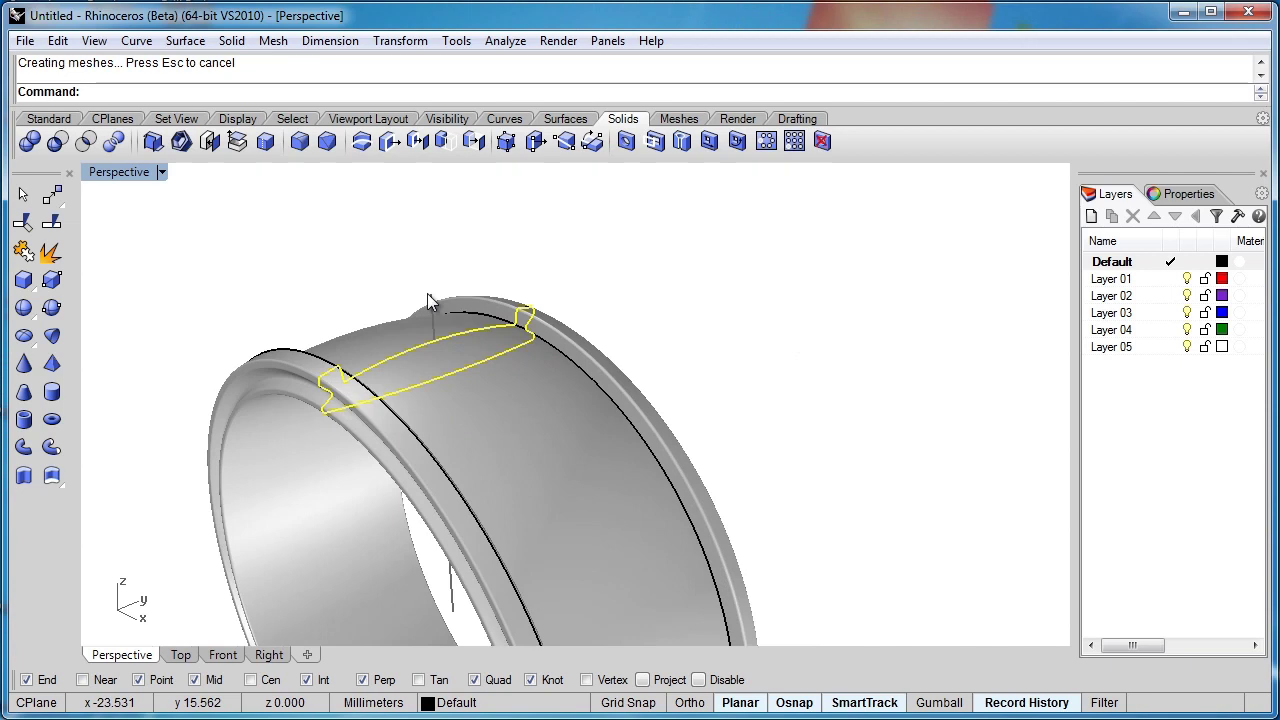
{"action": "key", "text": "ctrl+z"}
{"action": "left_click", "coordinate": [694, 265]}
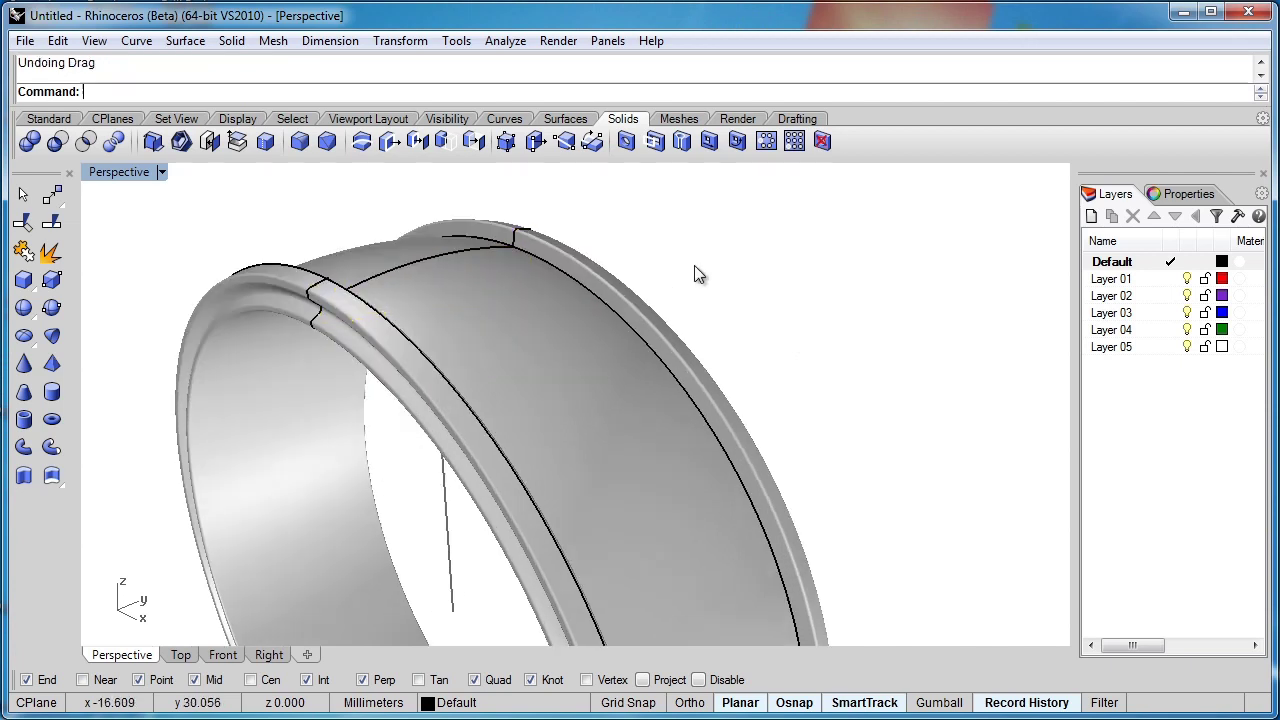
{"action": "left_click", "coordinate": [305, 141]}
{"action": "left_click", "coordinate": [540, 263]}
{"action": "key", "text": "Return"}
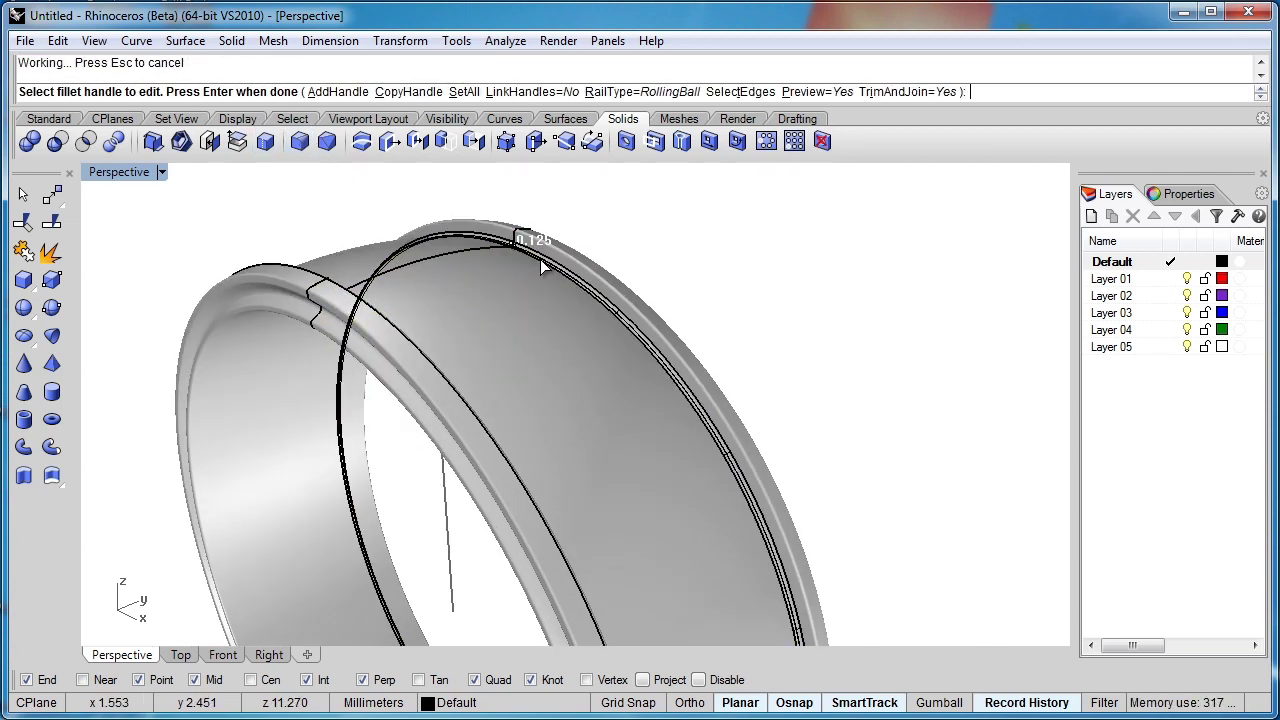
{"action": "key", "text": "Return"}
{"action": "left_click", "coordinate": [640, 418]}
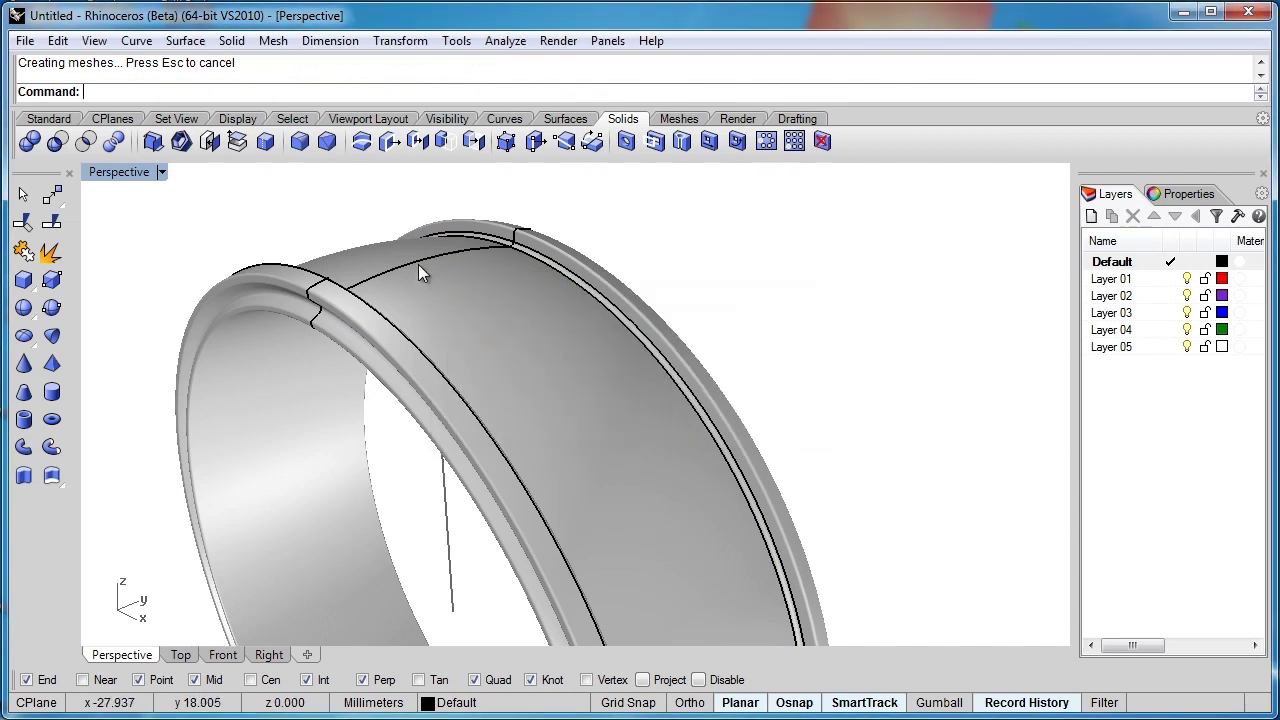
{"action": "left_click", "coordinate": [418, 263]}
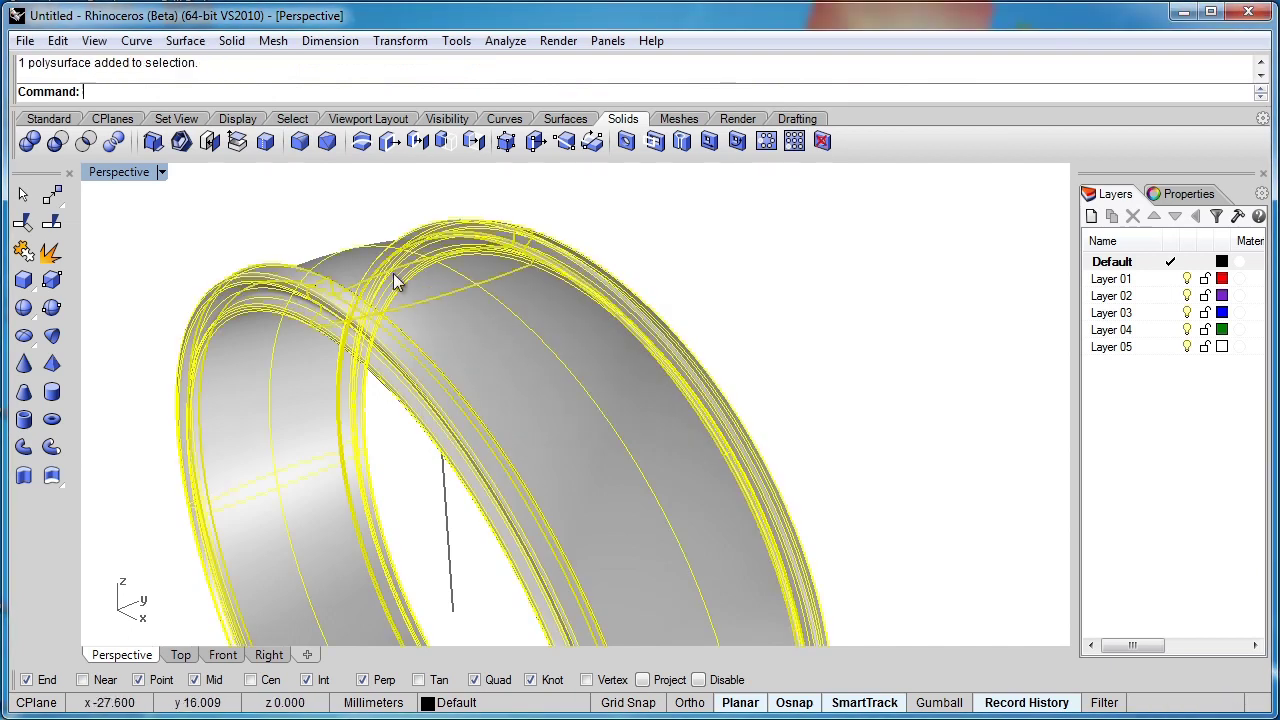
{"action": "left_click_drag", "start_coordinate": [395, 284], "coordinate": [415, 425]}
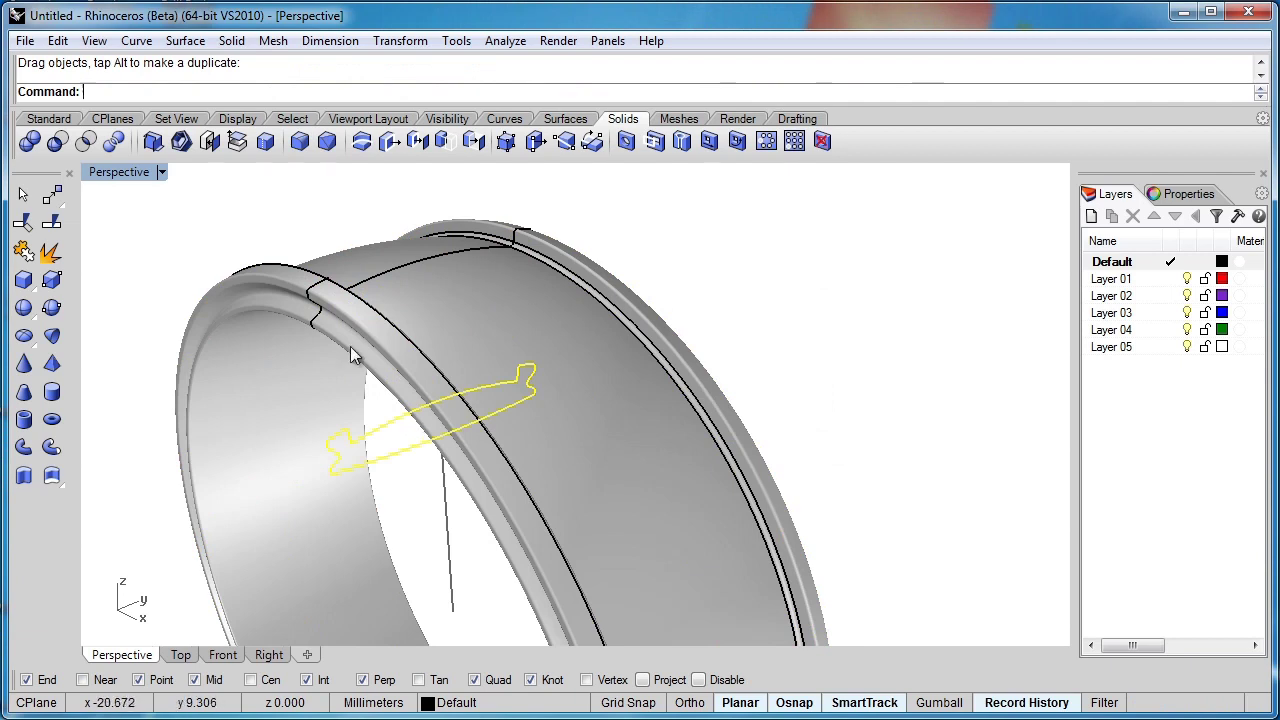
{"action": "key", "text": "ctrl+z"}
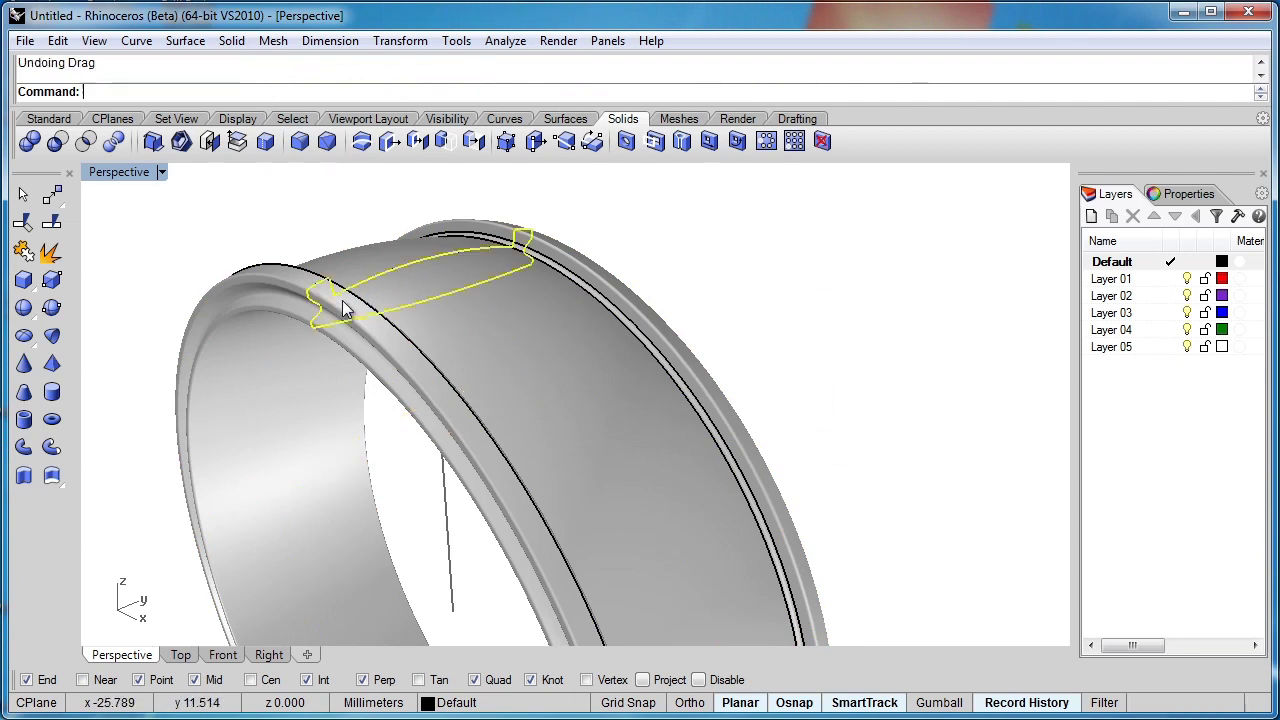
{"action": "left_click", "coordinate": [461, 258], "text": "shift"}
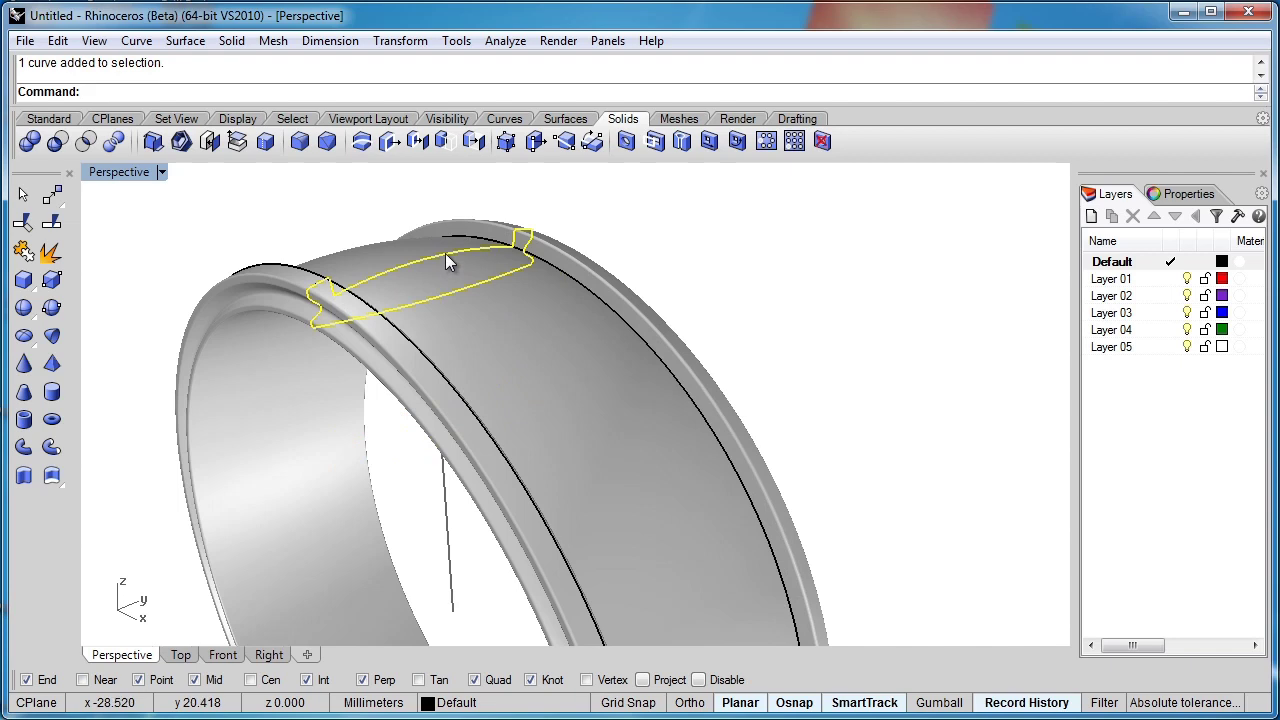
{"action": "left_click_drag", "start_coordinate": [447, 262], "coordinate": [446, 287]}
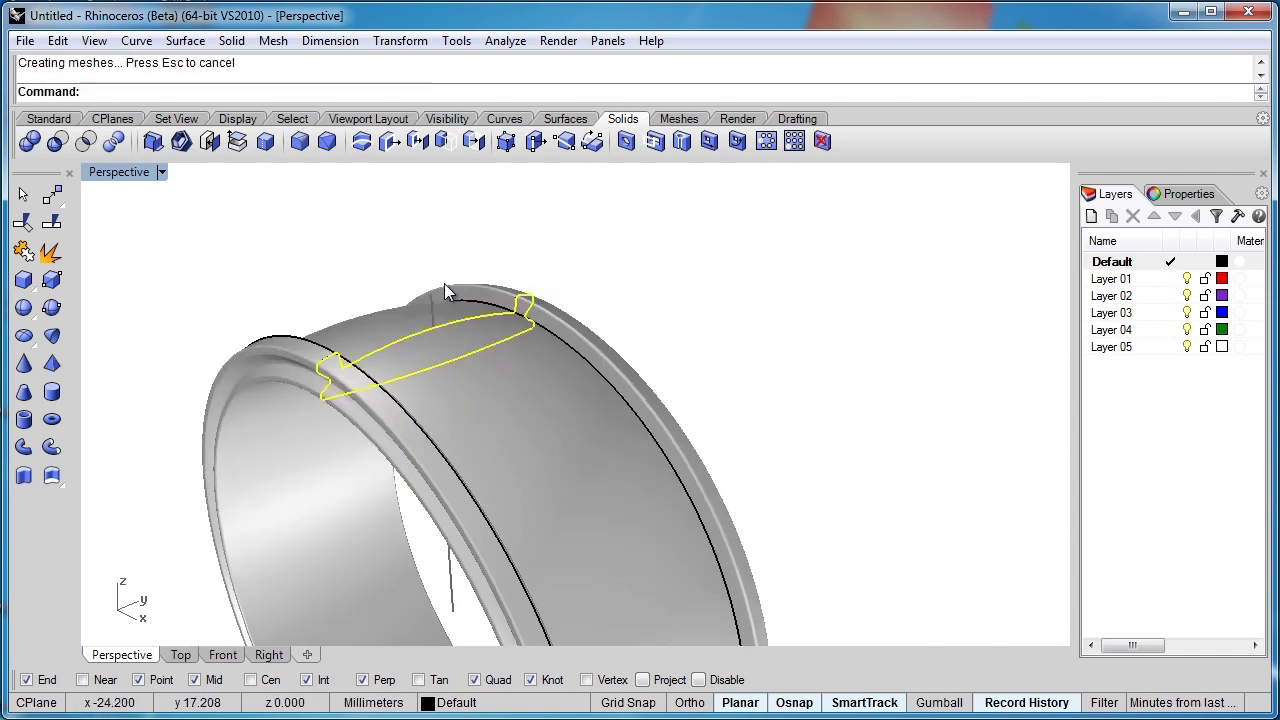
{"action": "key", "text": "ctrl+z"}
{"action": "right_click_drag", "start_coordinate": [444, 283], "coordinate": [592, 299]}
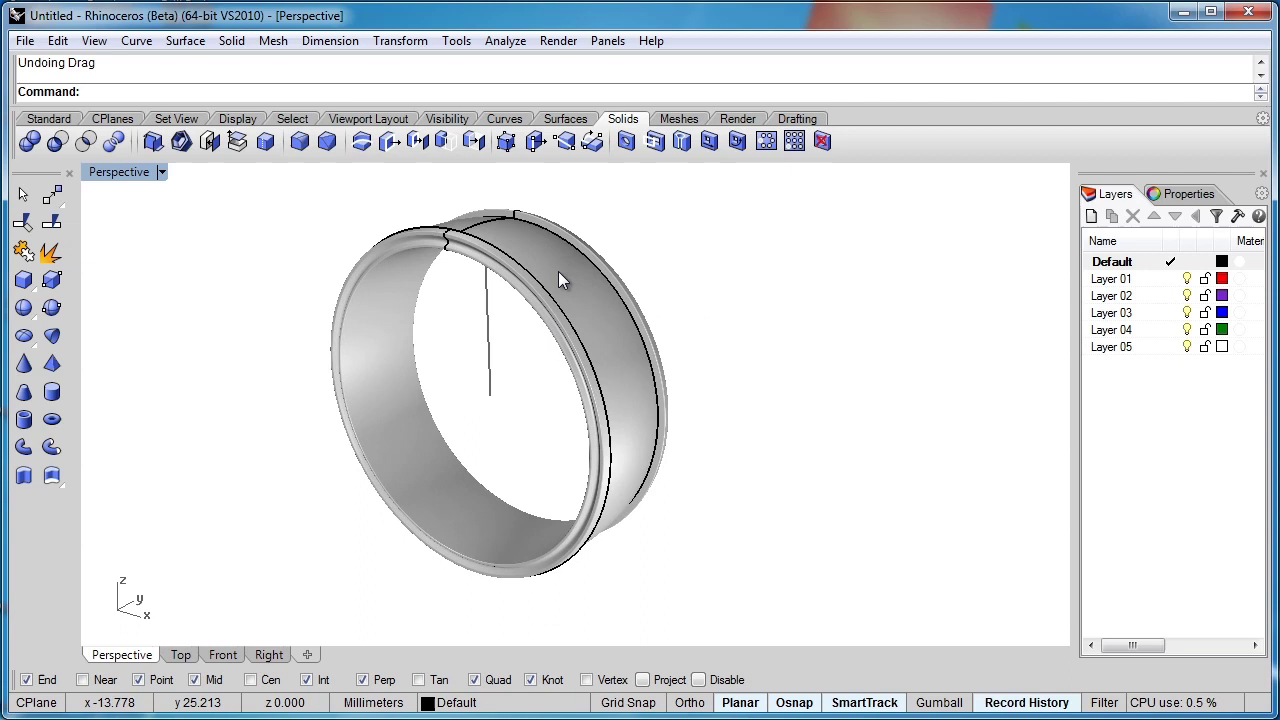
Duplicate the ring and place the copy to the right of the original
{"action": "left_click", "coordinate": [558, 271]}
{"action": "mouse_move", "coordinate": [551, 269]}
{"action": "left_mouse_down"}
{"action": "mouse_move", "coordinate": [722, 280]}
{"action": "mouse_move", "coordinate": [812, 262]}
{"action": "mouse_move", "coordinate": [783, 274]}
{"action": "left_mouse_up"}
{"action": "left_click", "coordinate": [689, 249]}
{"action": "right_click_drag", "start_coordinate": [689, 249], "coordinate": [681, 325]}
Fillet two edges of the copied ring at 0.125 and dismiss the history warning
{"action": "scroll", "coordinate": [788, 255], "scroll_direction": "up", "scroll_amount": 5}
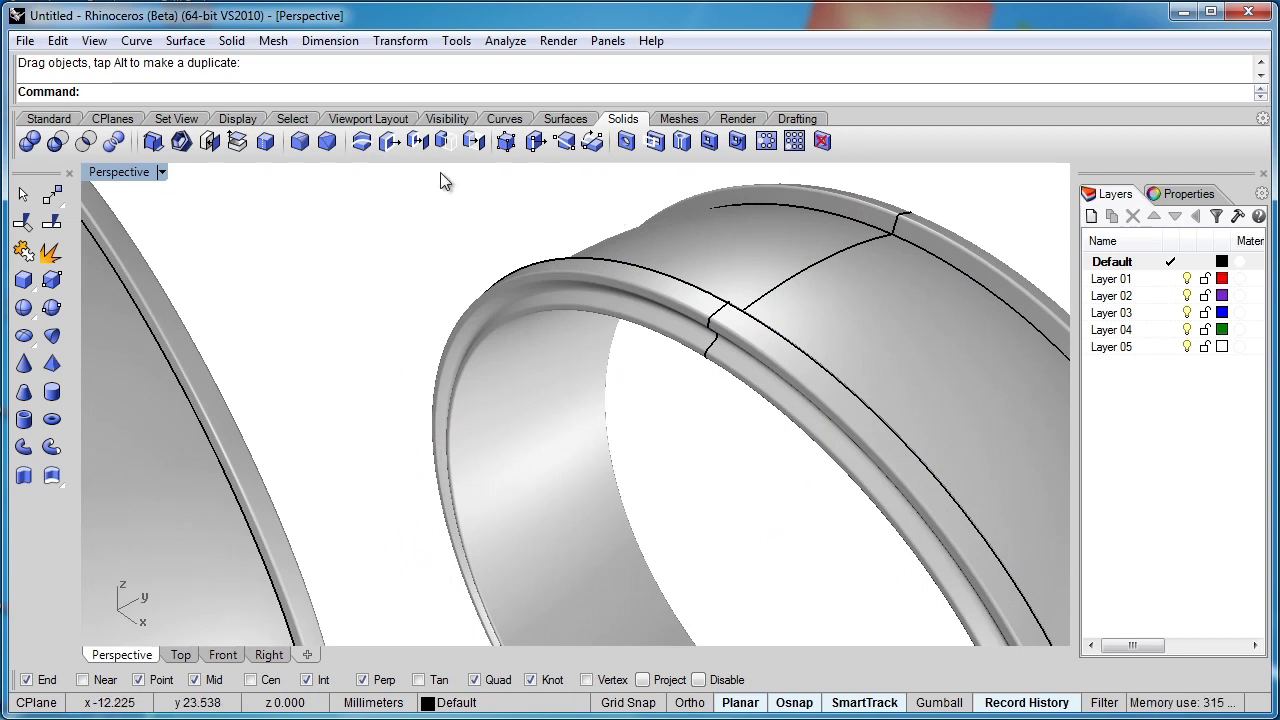
{"action": "left_click", "coordinate": [300, 141]}
{"action": "left_click", "coordinate": [762, 205]}
{"action": "right_click_drag", "start_coordinate": [762, 205], "coordinate": [578, 291]}
{"action": "left_click", "coordinate": [590, 296]}
{"action": "key", "text": "Return"}
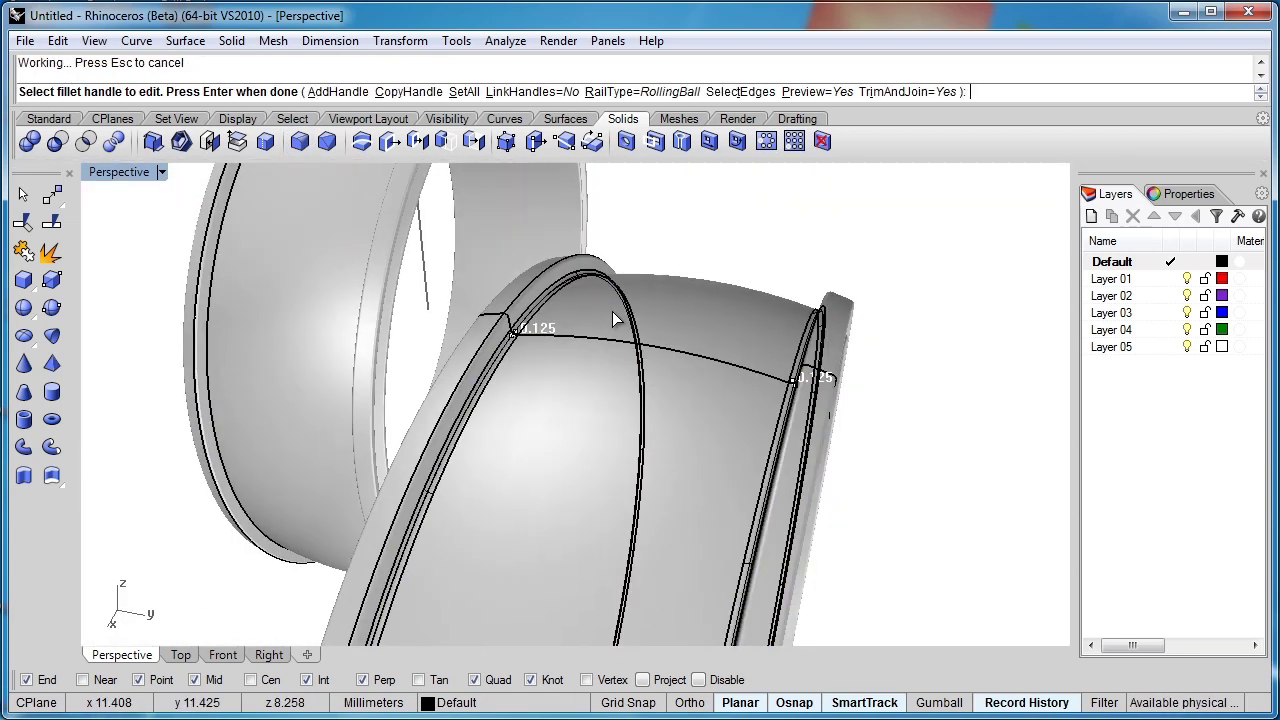
{"action": "key", "text": "Return"}
{"action": "left_click", "coordinate": [641, 414]}
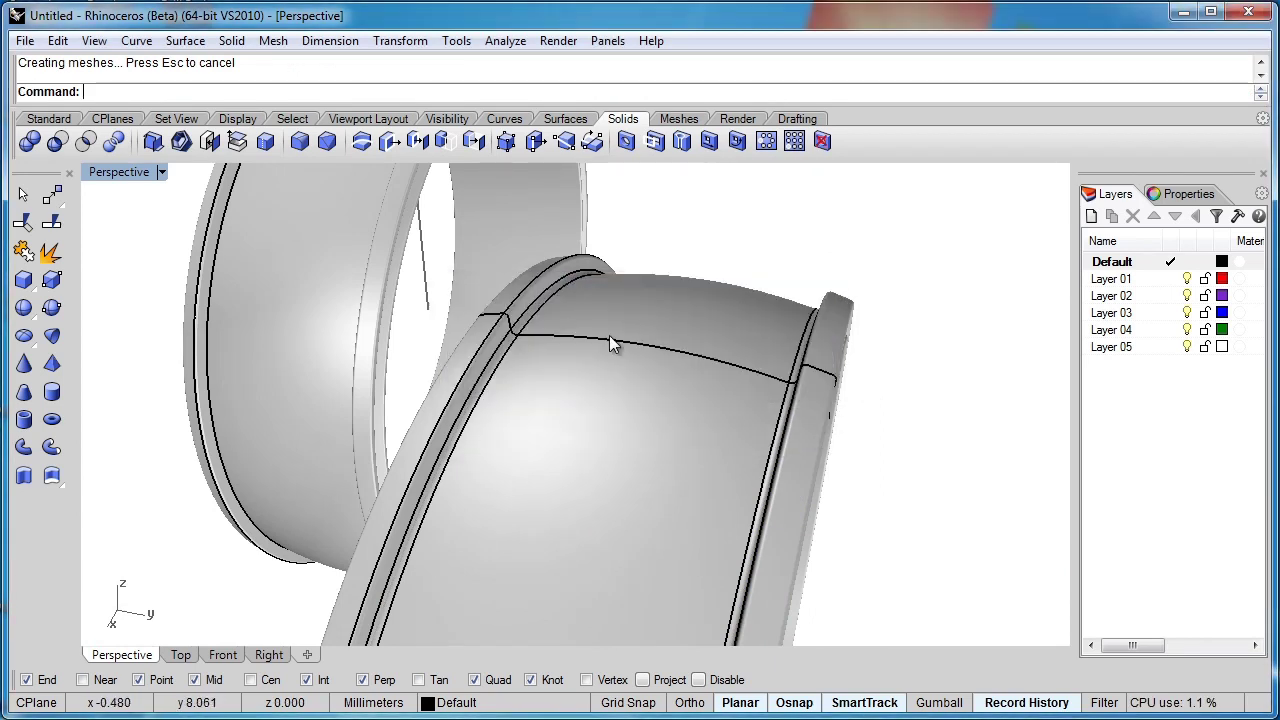
{"action": "scroll", "coordinate": [742, 341], "scroll_direction": "down", "scroll_amount": 5}
Pick the original ring's profile curve from the Selection Menu and drag it down
{"action": "right_click_drag", "start_coordinate": [742, 341], "coordinate": [375, 290]}
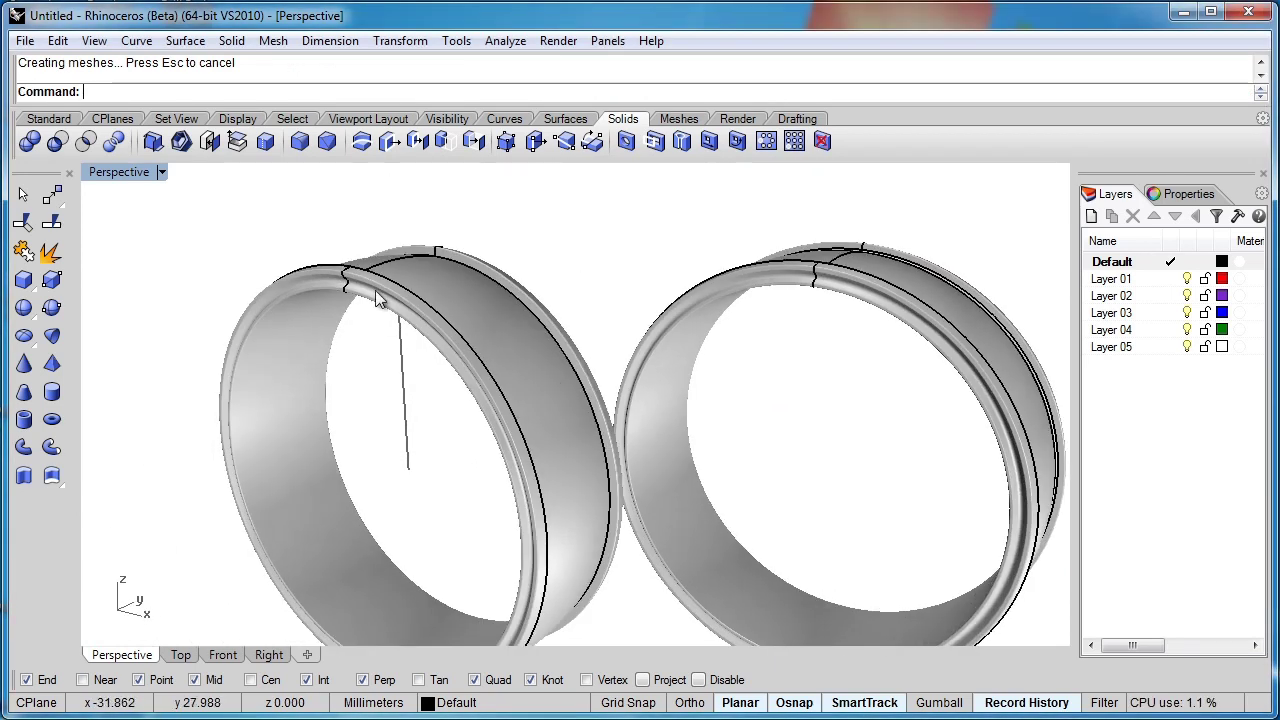
{"action": "left_click", "coordinate": [342, 278]}
{"action": "left_click", "coordinate": [400, 331]}
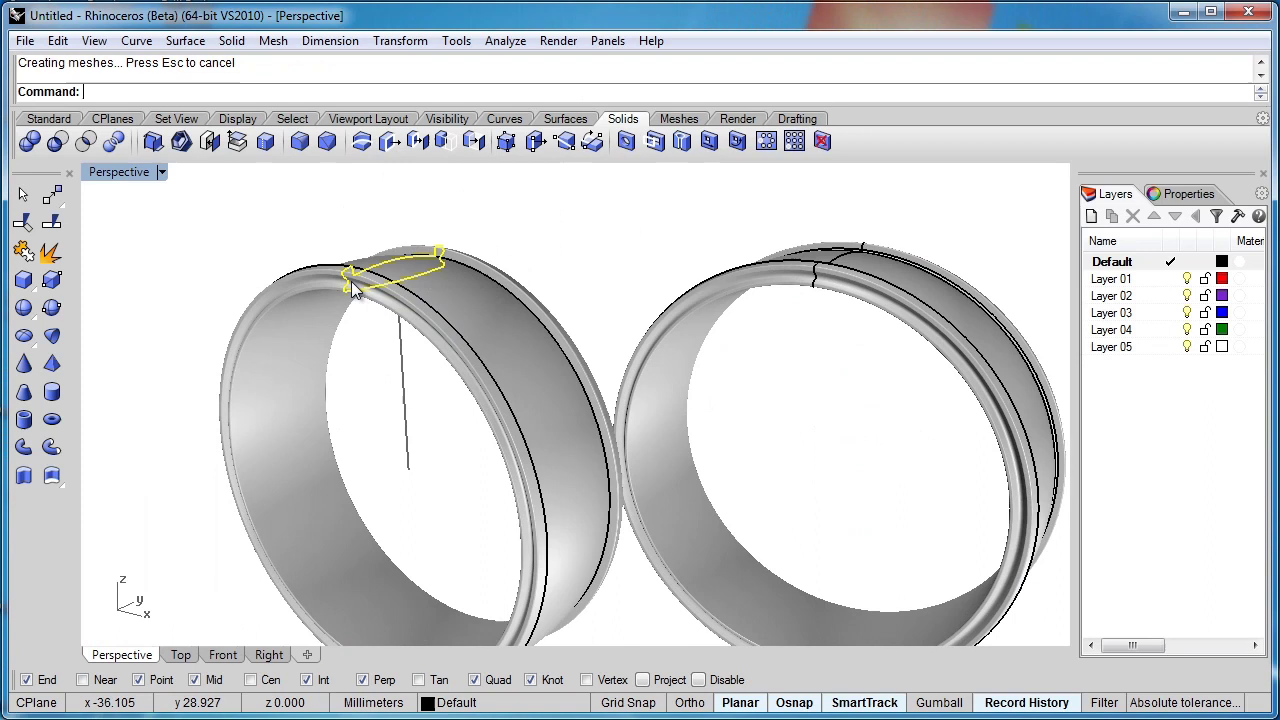
{"action": "left_click_drag", "start_coordinate": [350, 287], "coordinate": [338, 434]}
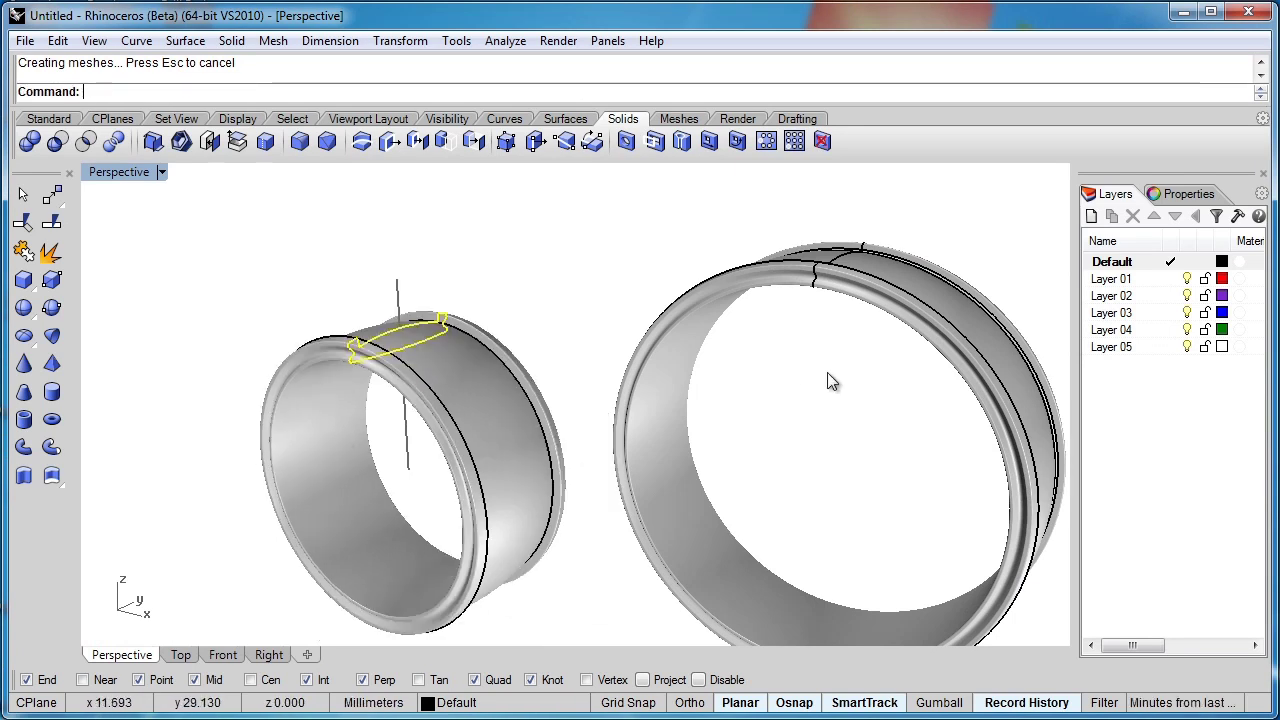
{"action": "right_click_drag", "start_coordinate": [829, 380], "coordinate": [748, 395]}
{"action": "scroll", "coordinate": [744, 396], "scroll_direction": "up", "scroll_amount": 3}
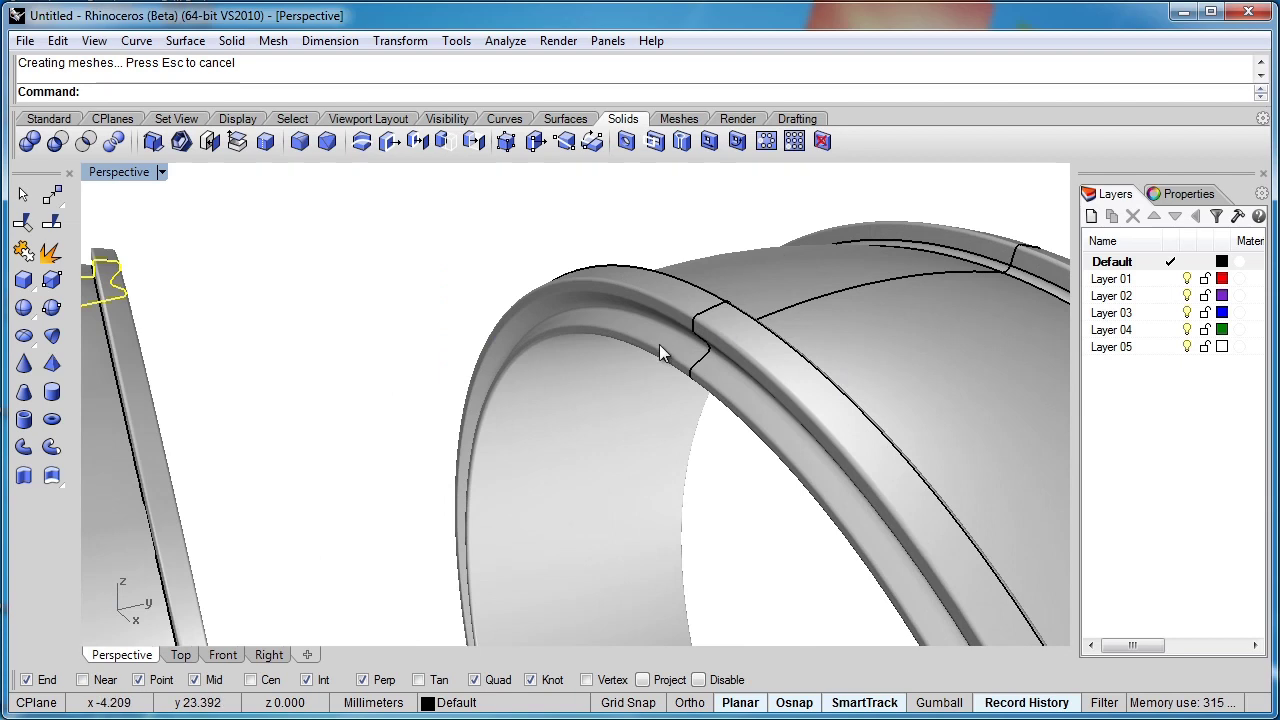
{"action": "scroll", "coordinate": [659, 344], "scroll_direction": "down", "scroll_amount": 3}
{"action": "scroll", "coordinate": [624, 350], "scroll_direction": "up", "scroll_amount": 1}
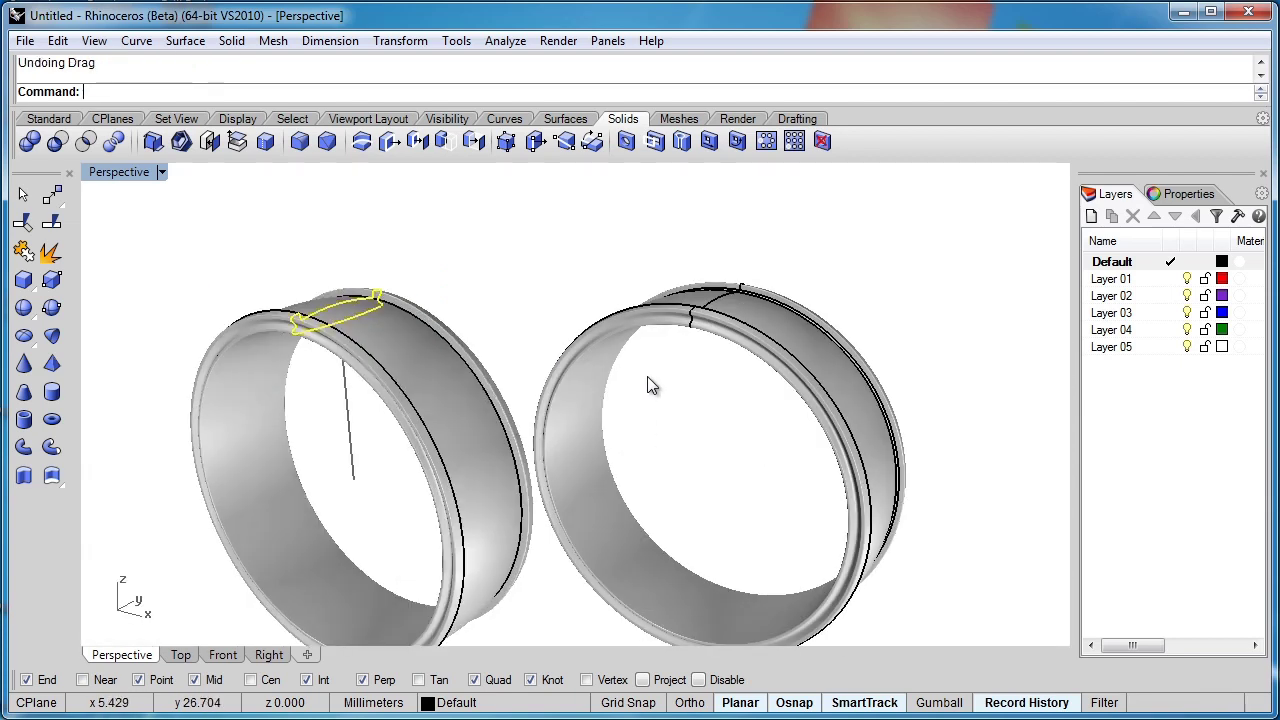
{"action": "right_click_drag", "start_coordinate": [648, 385], "coordinate": [801, 274]}
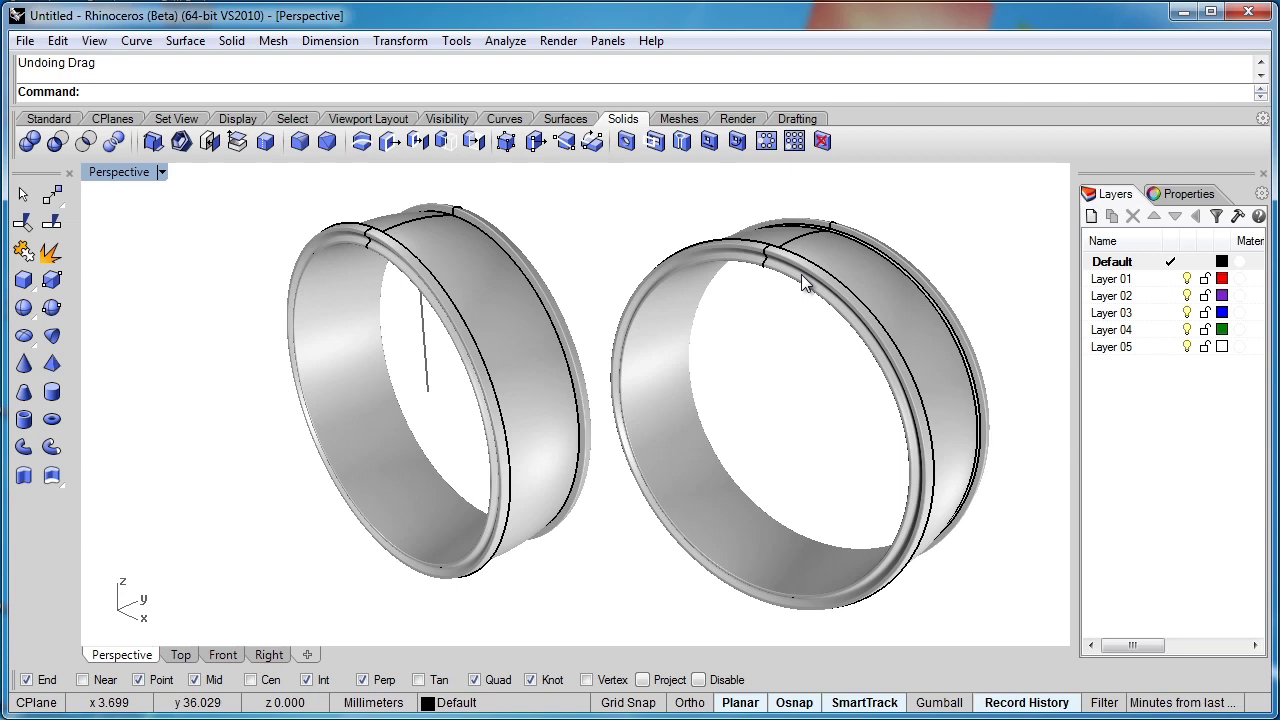
{"action": "right_click_drag", "start_coordinate": [801, 274], "coordinate": [651, 405]}
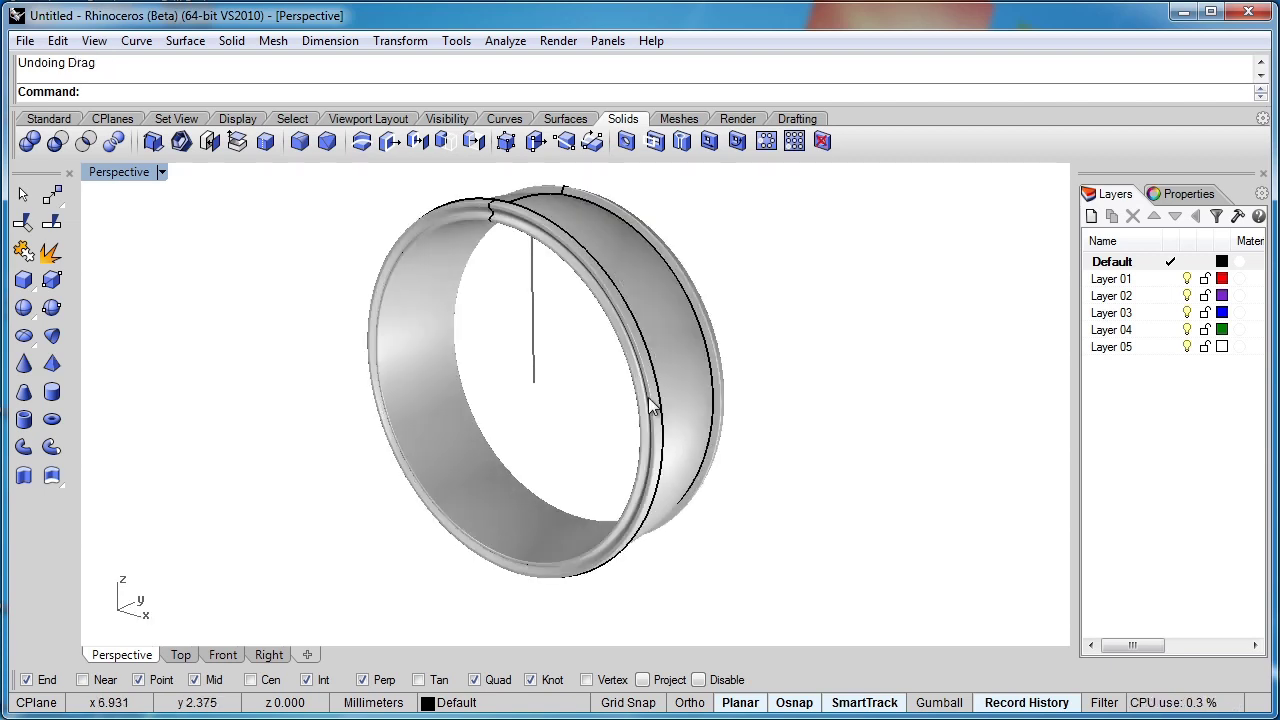